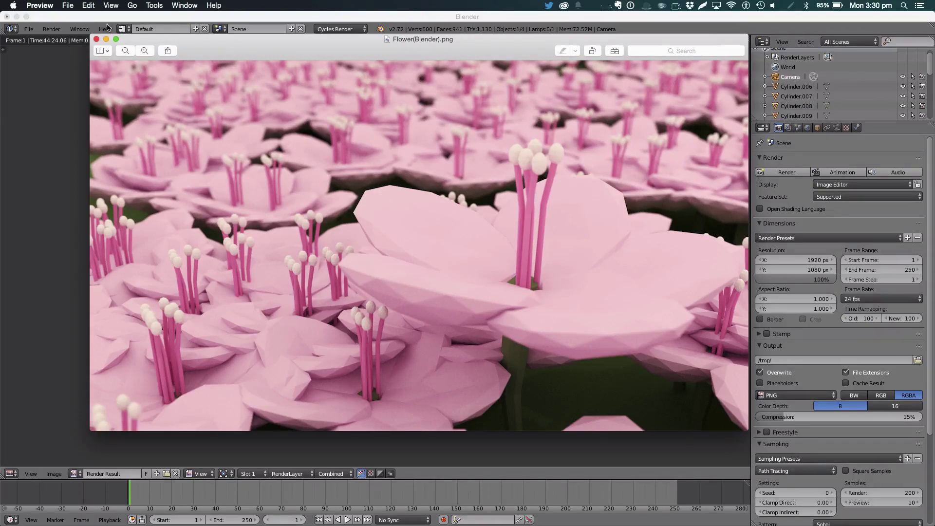
Step: Hide the Flower(Blender).png Preview window and return to the live Cycles render in the camera view
click(107, 39)
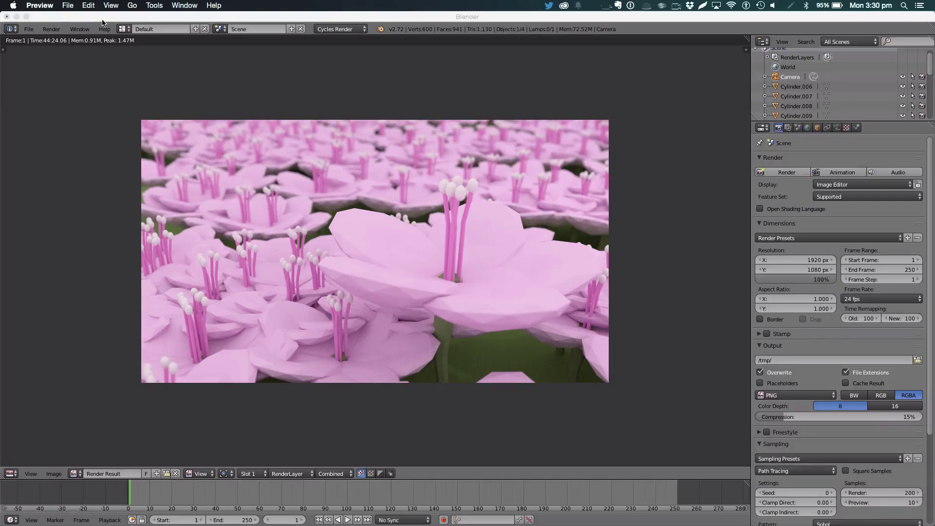
click(345, 225)
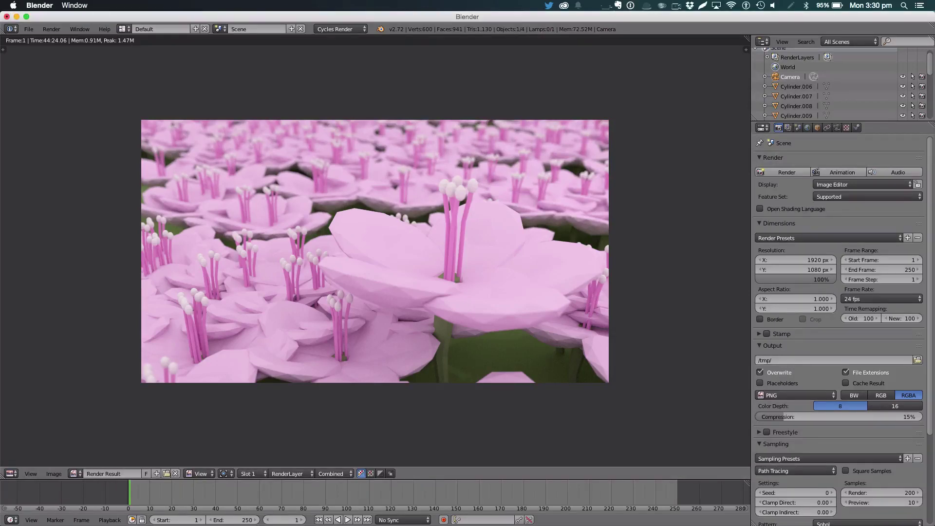
click(928, 263)
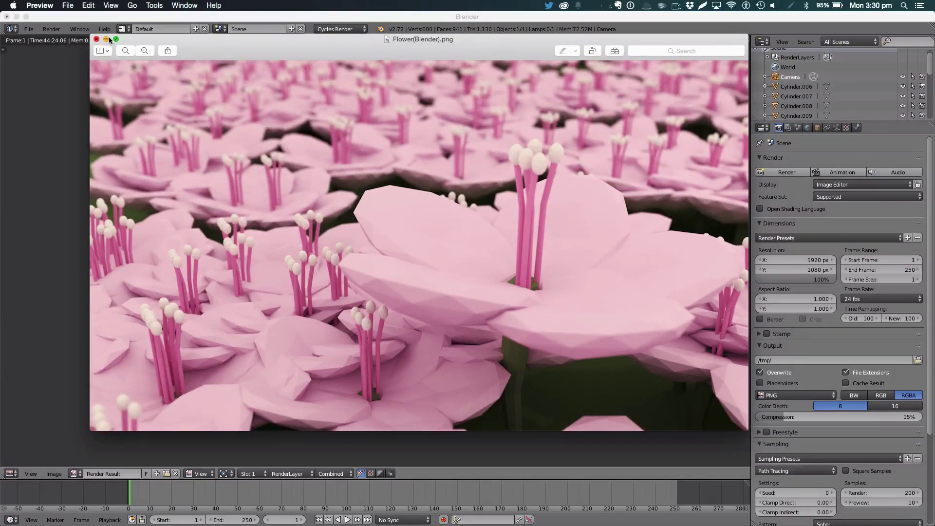
click(106, 39)
key(Escape)
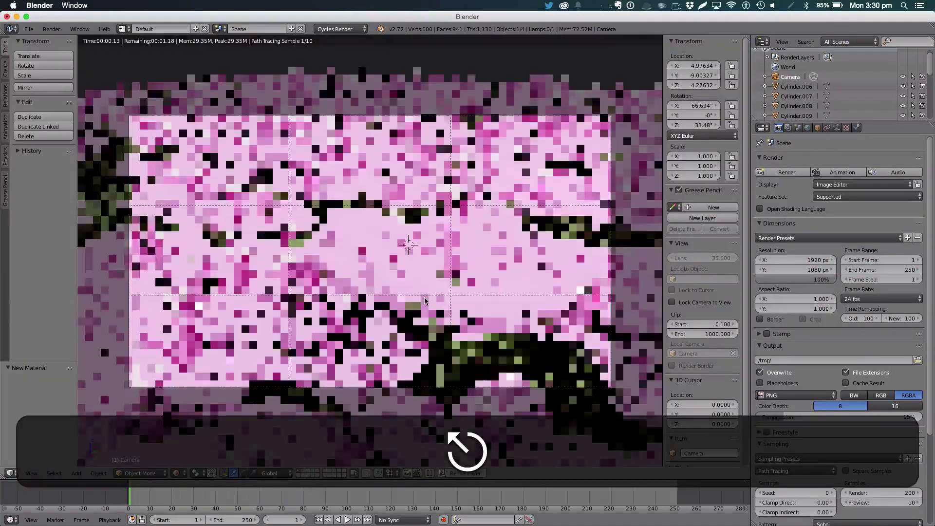
key(Escape)
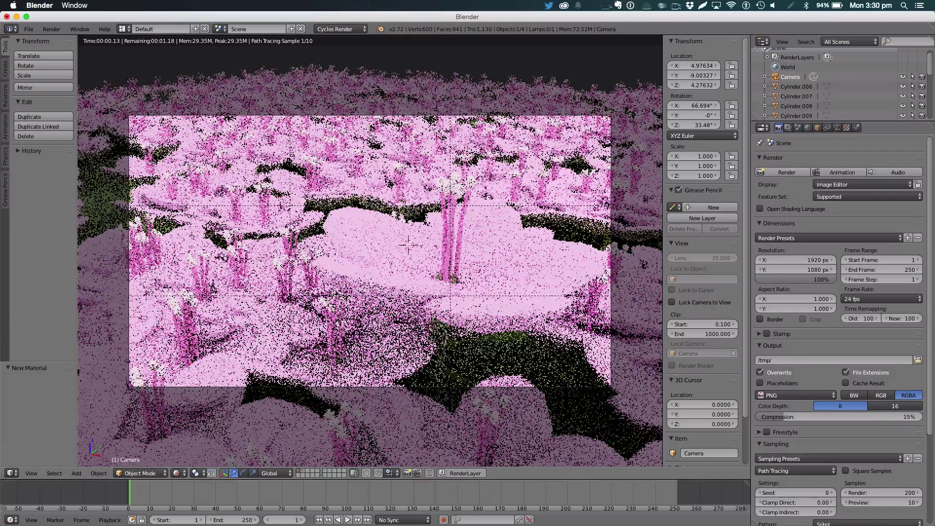
click(28, 31)
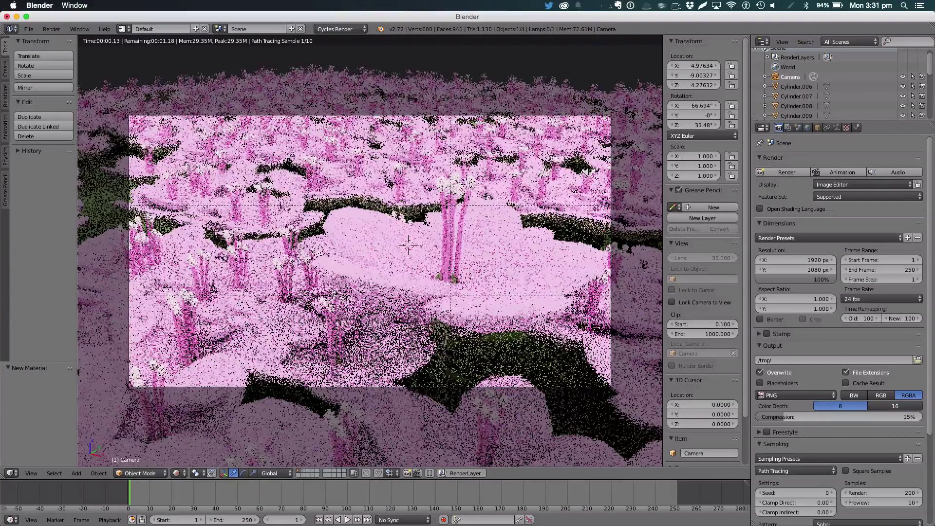
key(super+Tab)
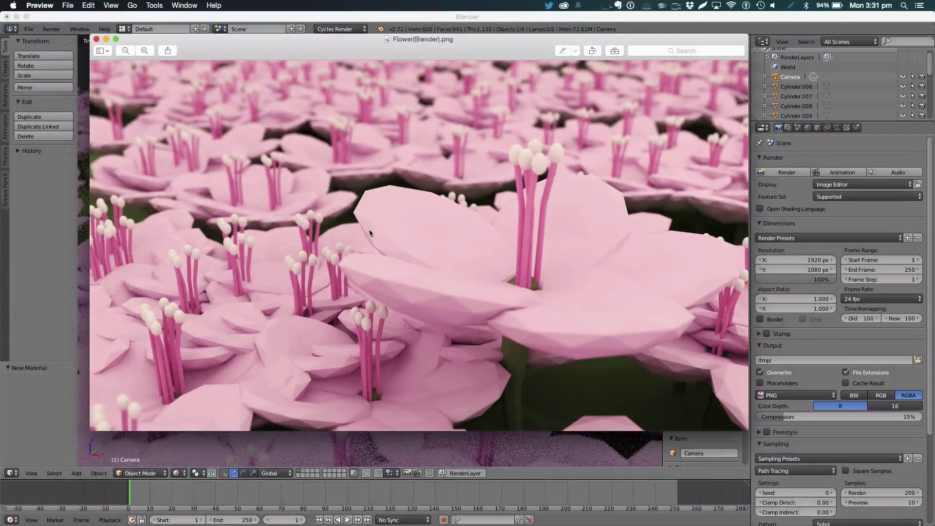
click(106, 39)
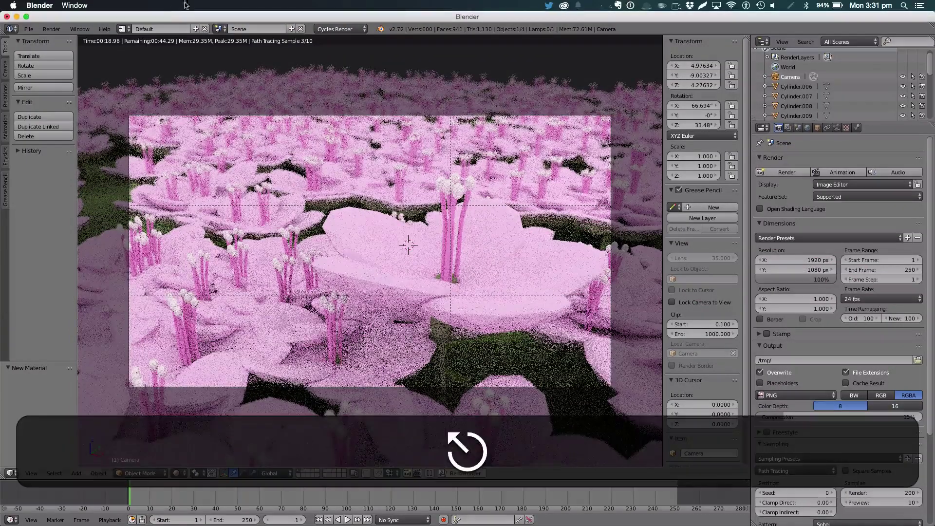
Step: Reload the start-up scene and switch the render engine to Cycles
click(29, 29)
click(33, 43)
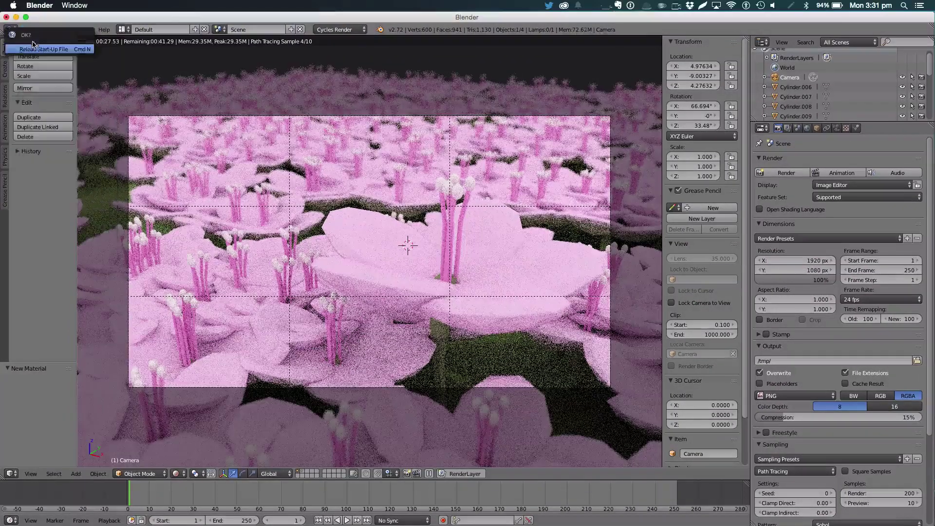
click(34, 48)
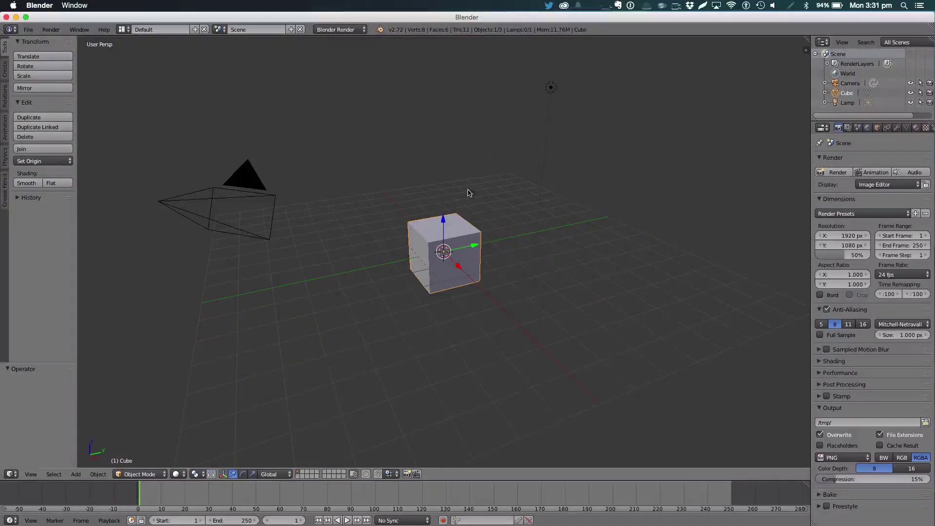
click(330, 29)
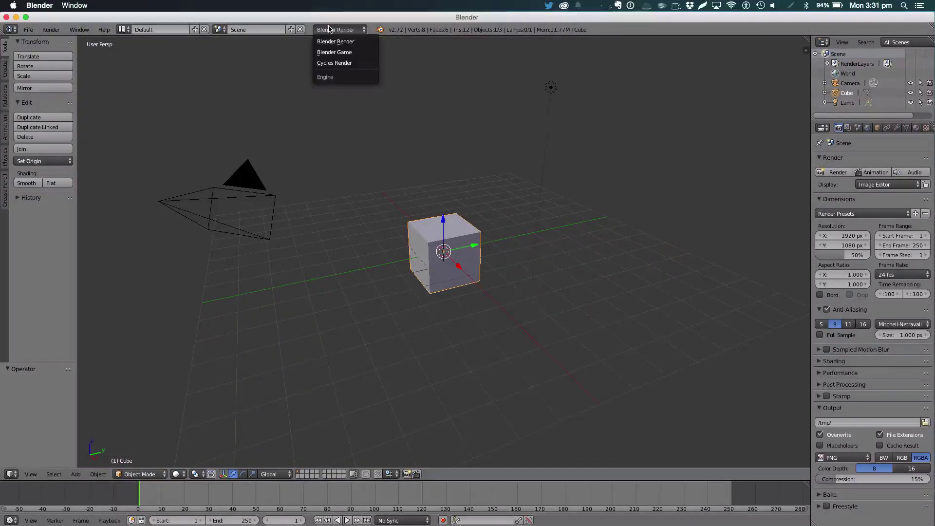
click(355, 66)
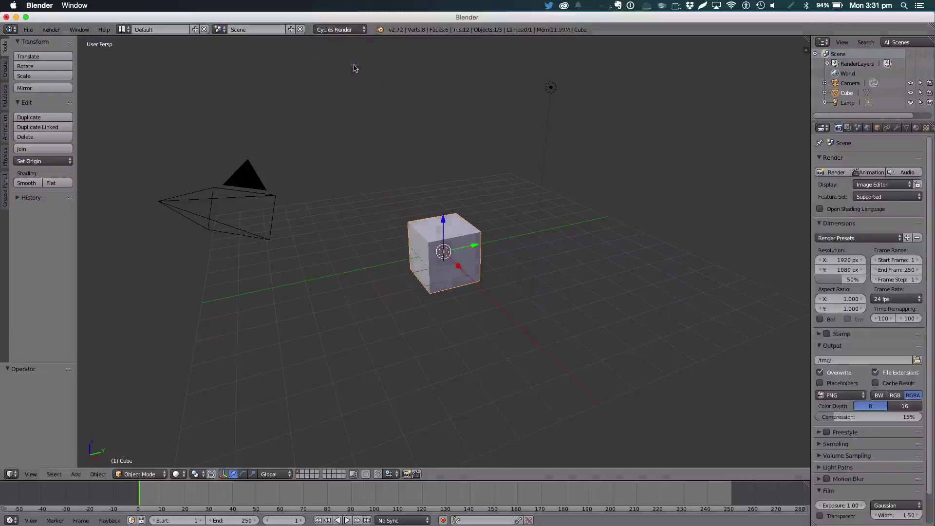
Step: Delete the default lamp and cube
right_click(550, 87)
key(x)
click(540, 92)
right_click(452, 240)
key(x)
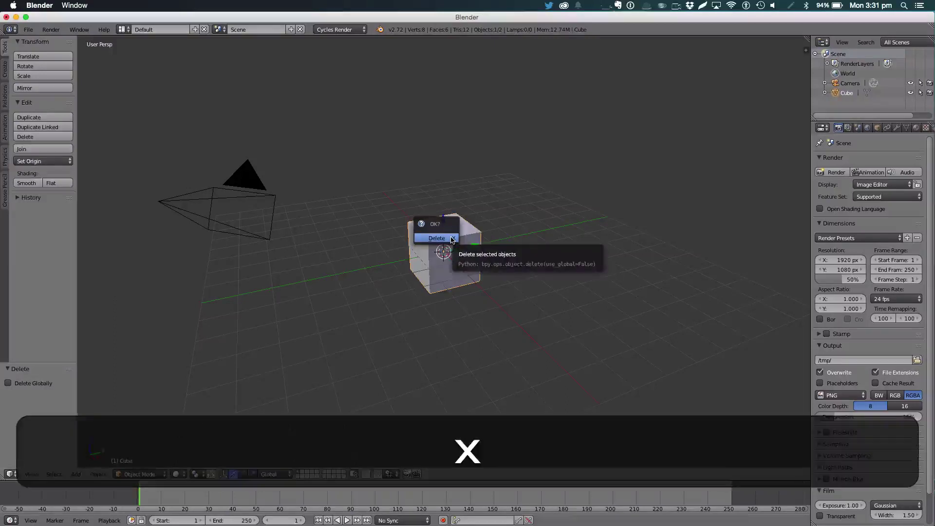
click(452, 240)
Step: Add a plane scaled to 9.330, then delete it again
key(shift+a)
mouse_move(452, 240)
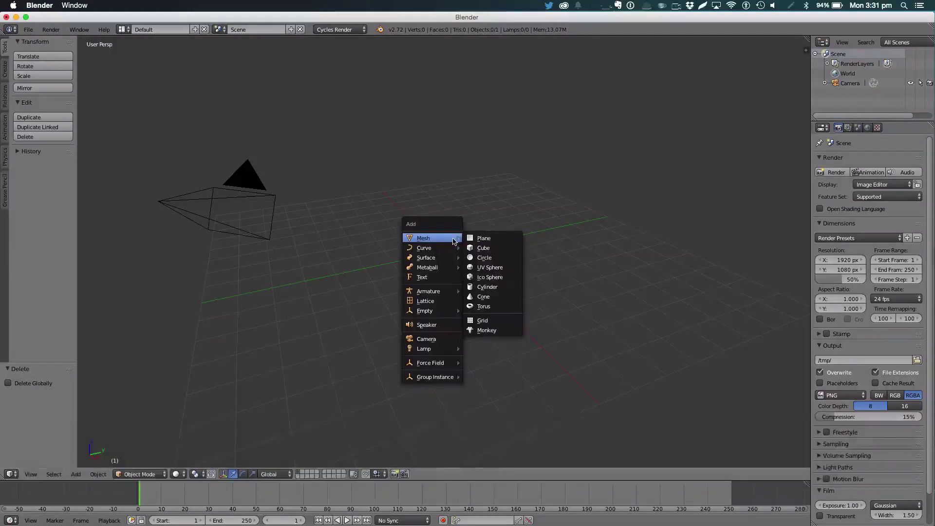
click(468, 239)
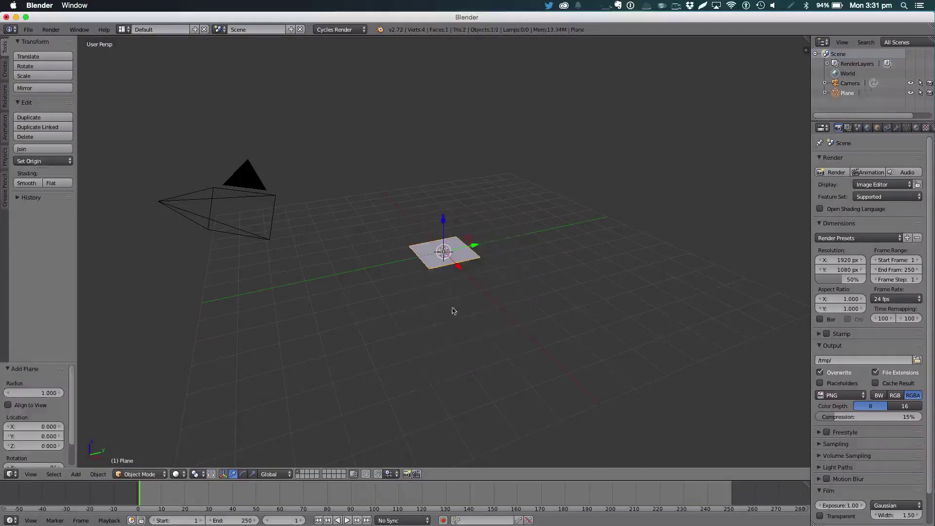
key(s)
click(282, 93)
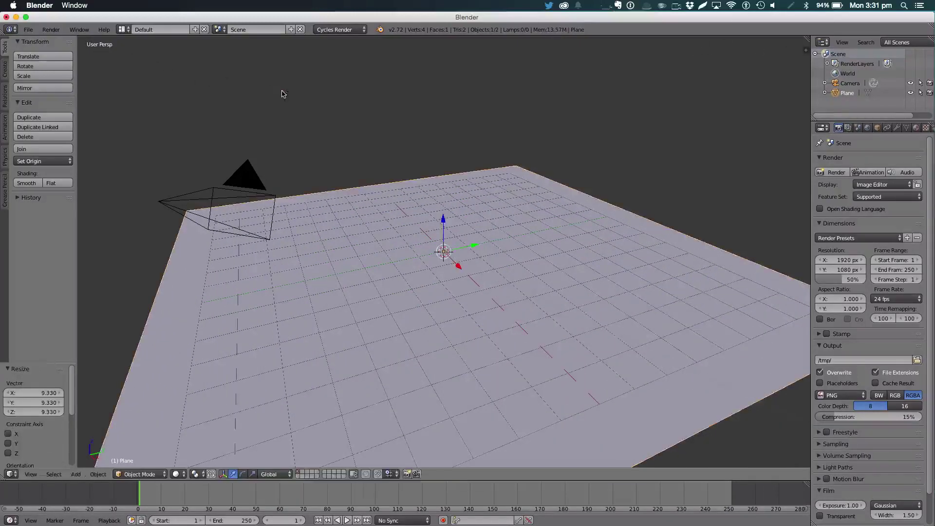
key(a)
right_click(198, 203)
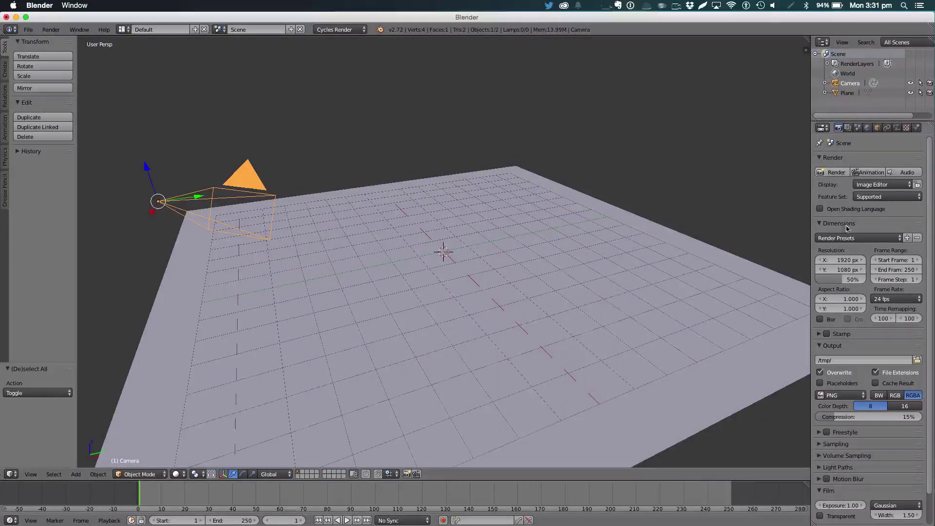
right_click(607, 243)
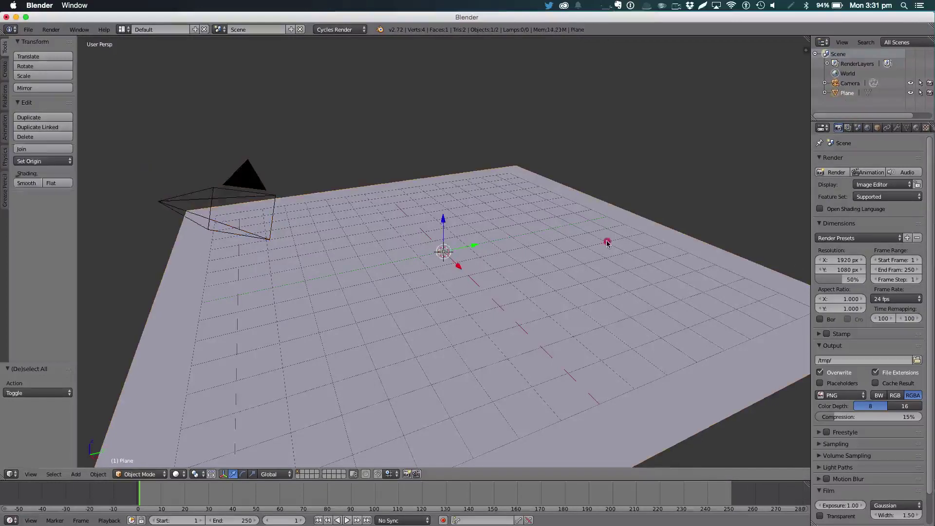
key(x)
click(607, 245)
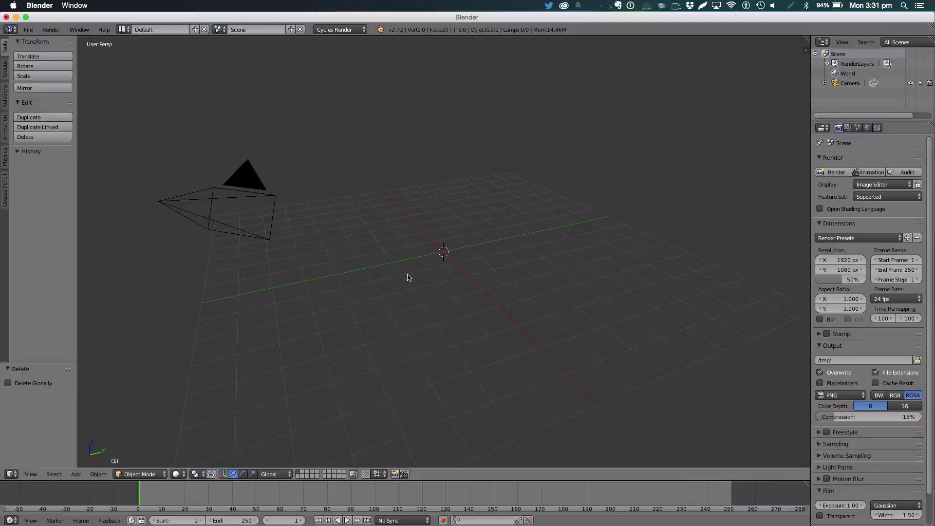
Step: Add an icosphere with 2 subdivisions and size 1.000 at the origin
key(shift+a)
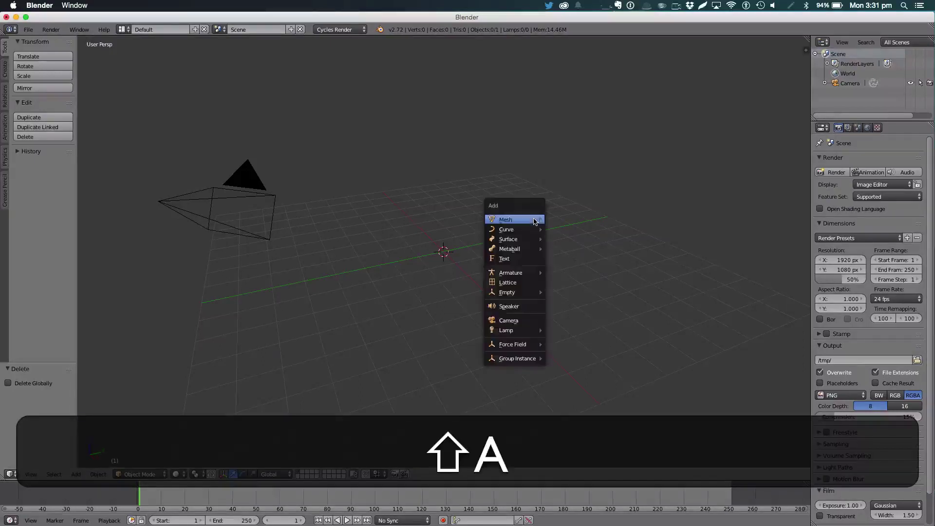
mouse_move(535, 222)
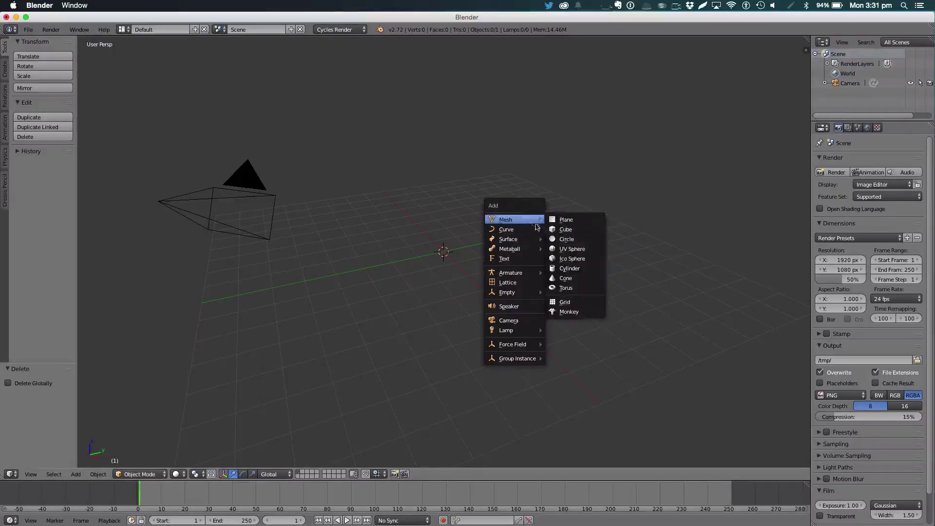
click(556, 259)
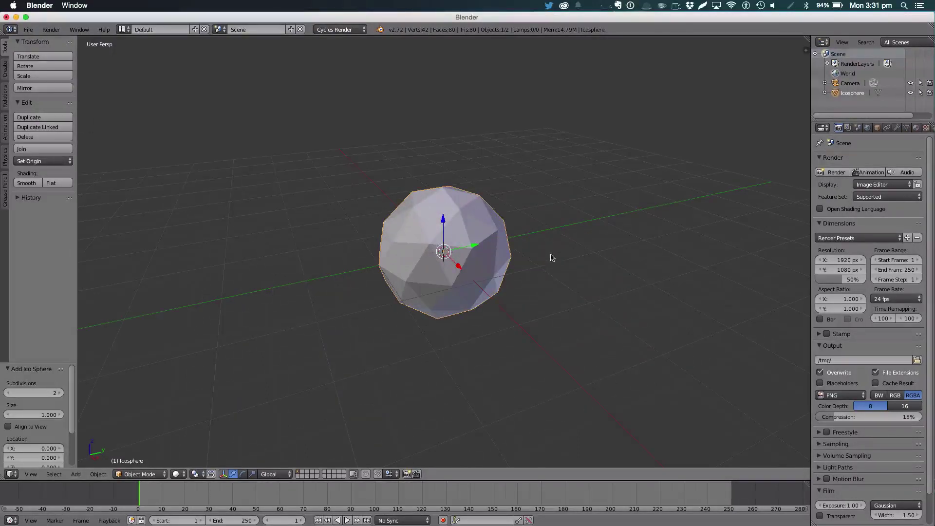
Step: Flatten the icosphere to 0.38 along Z
scroll(551, 259, down, 4)
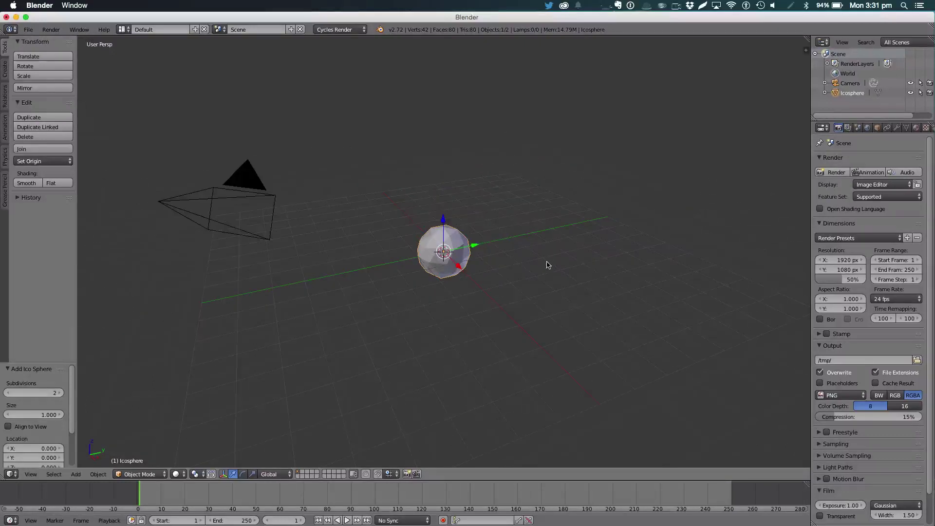
key(s)
key(z)
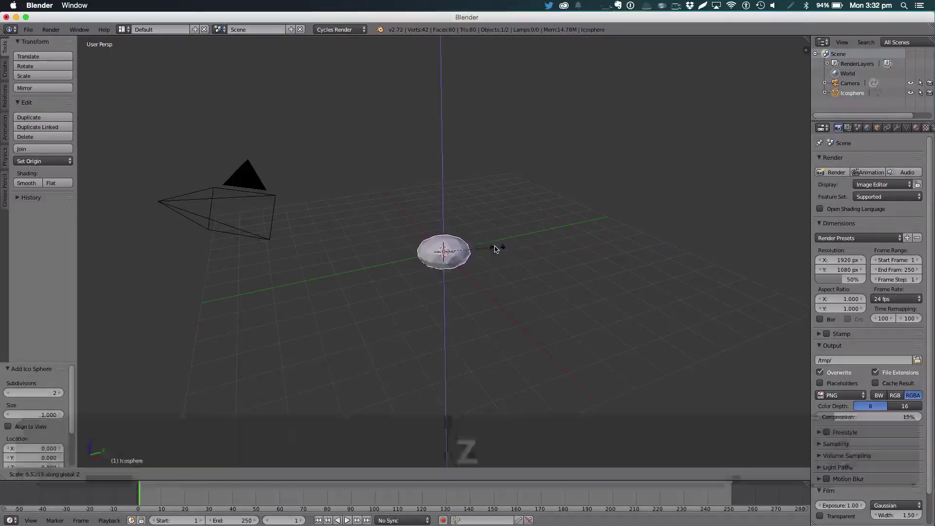
click(481, 246)
middle_drag(482, 246, 571, 295)
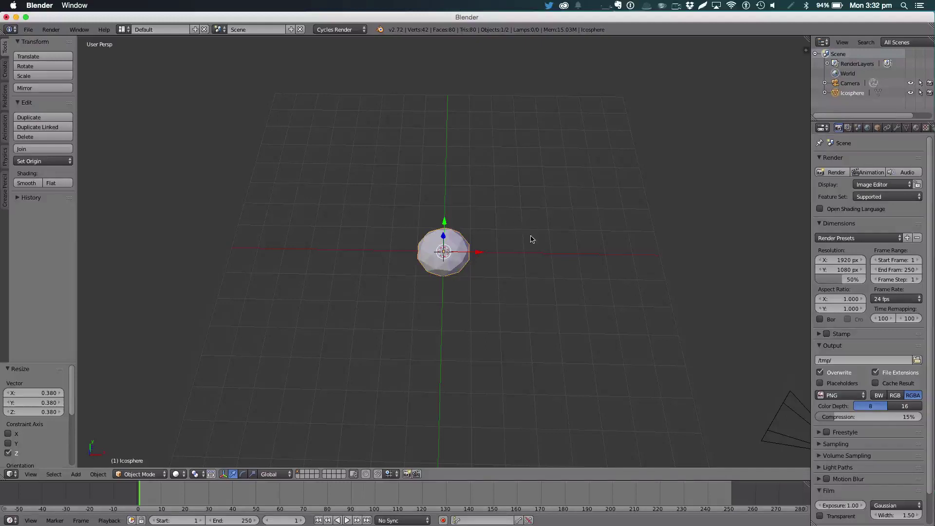
middle_drag(533, 238, 533, 269)
Step: Narrow the icosphere along X, then widen it to 1.118 along X
key(s)
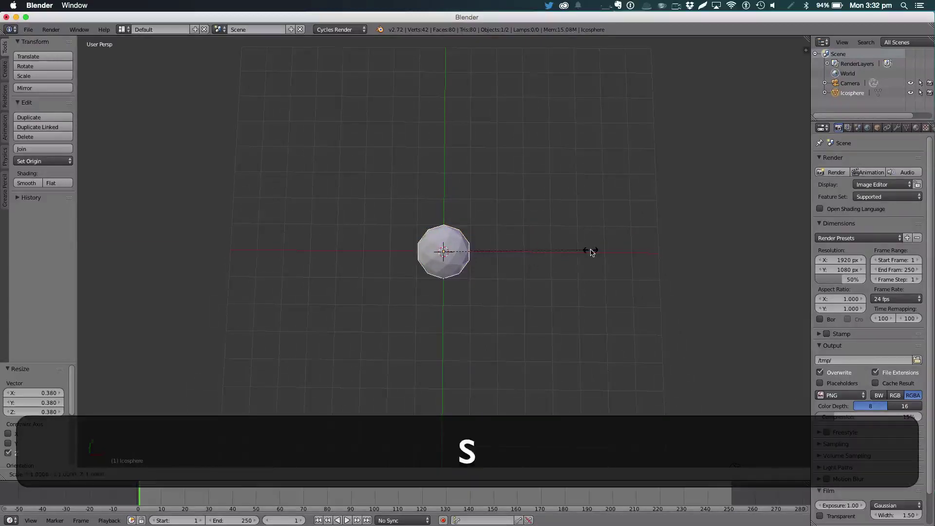
key(x)
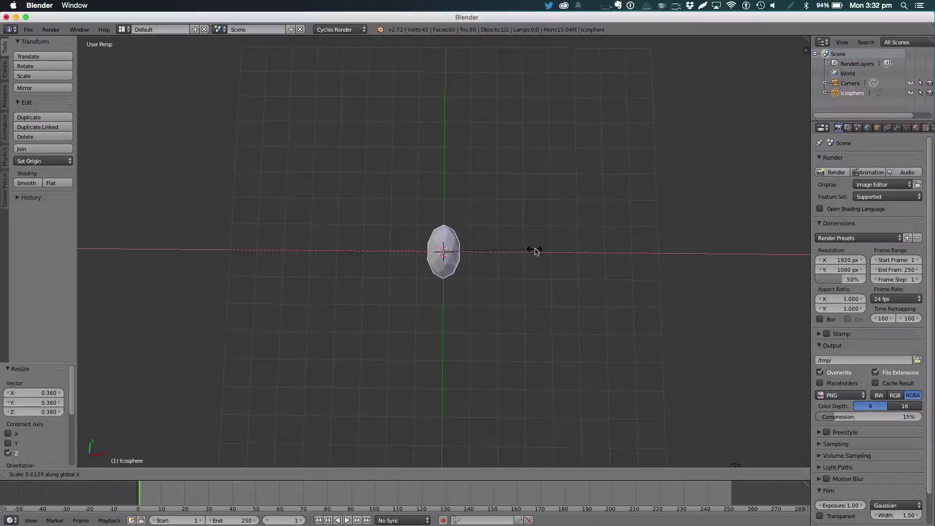
click(536, 251)
mouse_move(531, 255)
middle_down()
mouse_move(491, 205)
mouse_move(397, 190)
mouse_move(393, 203)
mouse_move(397, 215)
mouse_move(458, 235)
mouse_move(510, 201)
middle_up()
key(s)
key(x)
click(520, 242)
scroll(458, 234, up, 6)
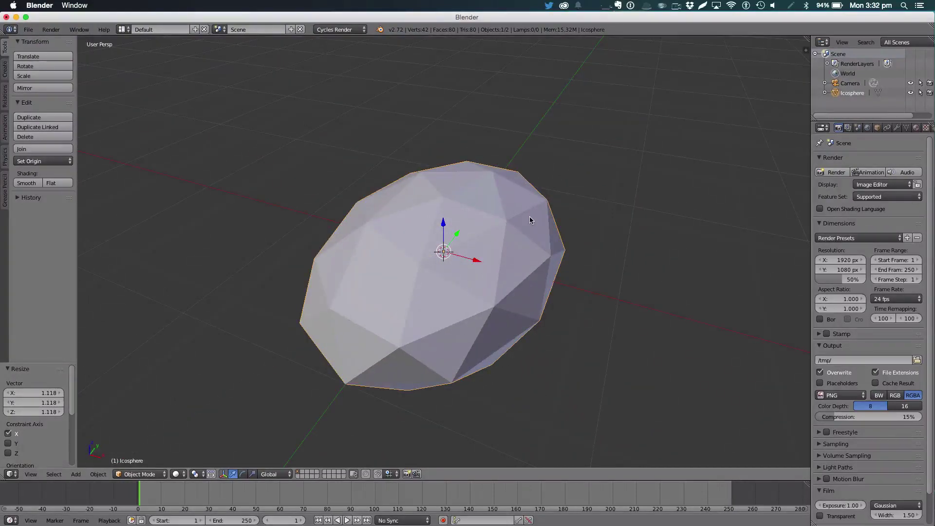
Step: In Edit Mode, select a vertex near the top and enable proportional editing
key(Tab)
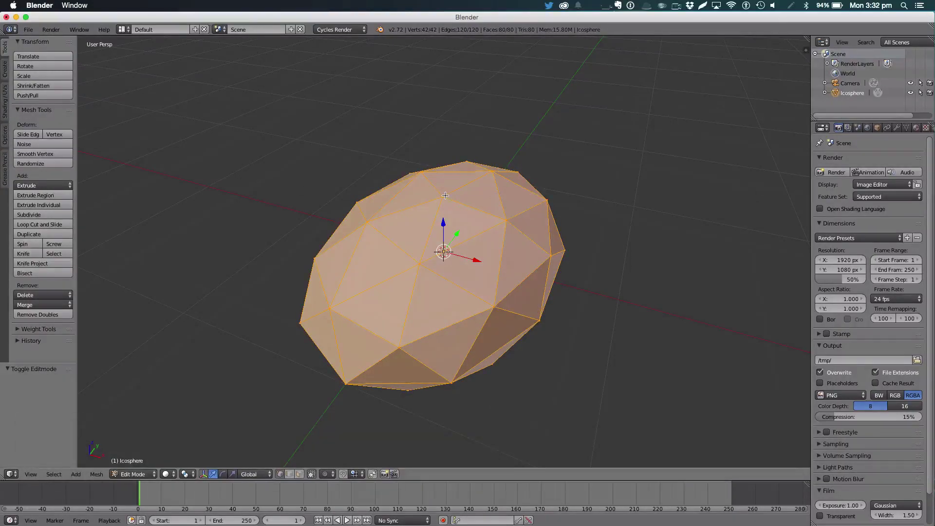
key(Tab)
key(Tab)
right_click(444, 198)
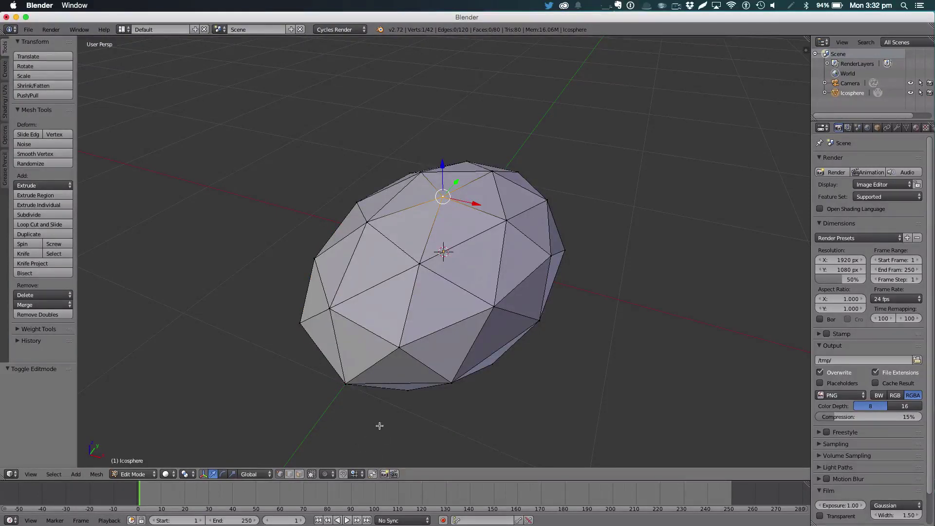
key(o)
click(326, 474)
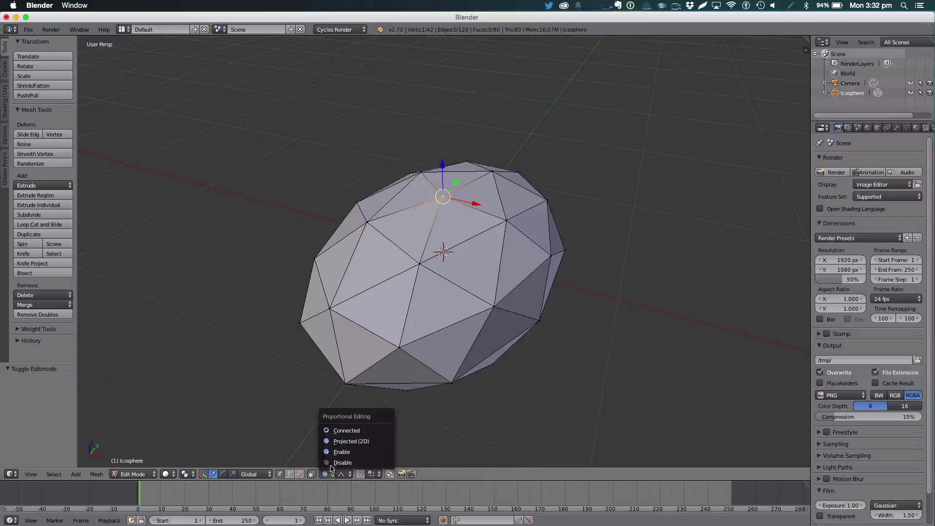
click(342, 453)
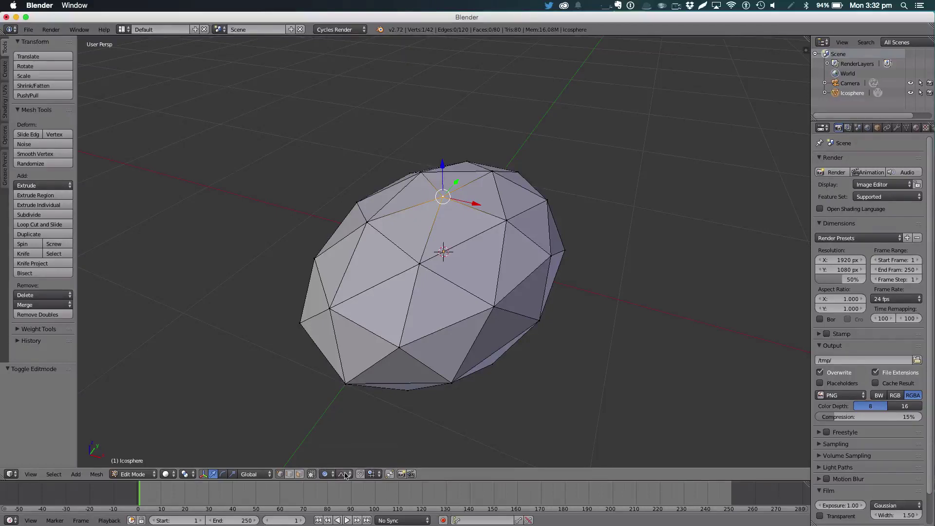
Step: Start a proportional move of the top vertex and confirm it with no offset
scroll(493, 182, down, 3)
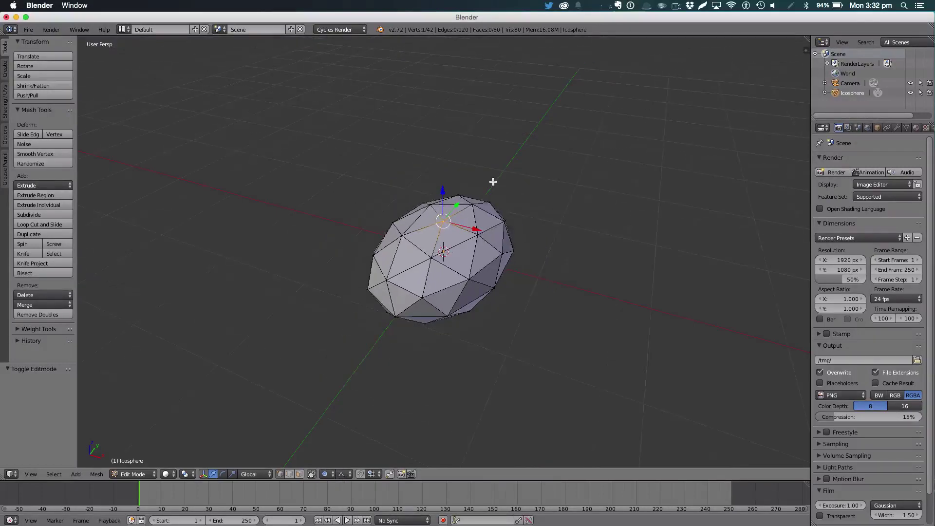
key(g)
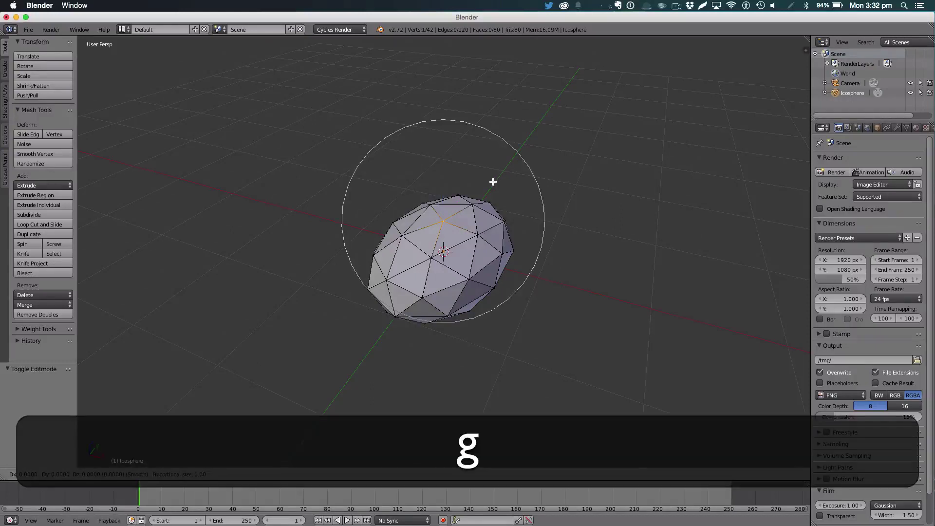
scroll(493, 182, up, 4)
scroll(493, 182, down, 4)
scroll(493, 182, up, 2)
scroll(493, 181, down, 5)
scroll(493, 182, up, 7)
scroll(493, 182, down, 1)
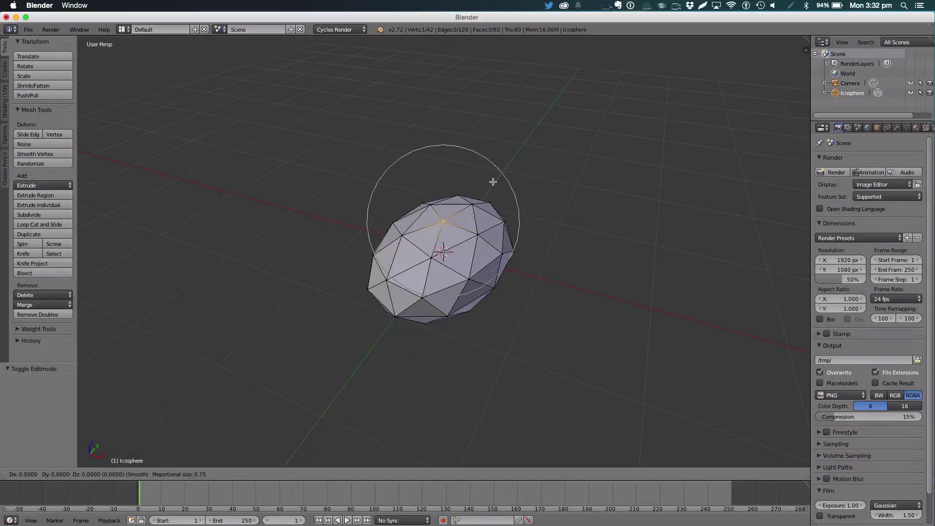
click(493, 182)
Step: Try pulling the top down with falloff twice, undoing each attempt
drag(443, 191, 445, 218)
click(446, 217)
middle_drag(445, 218, 535, 184)
key(super+z)
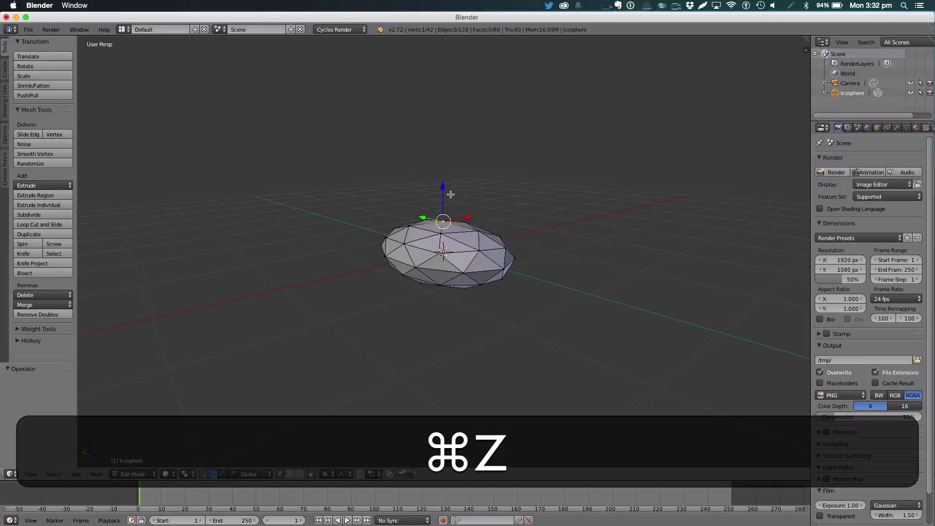
drag(443, 191, 443, 187)
scroll(443, 187, down, 2)
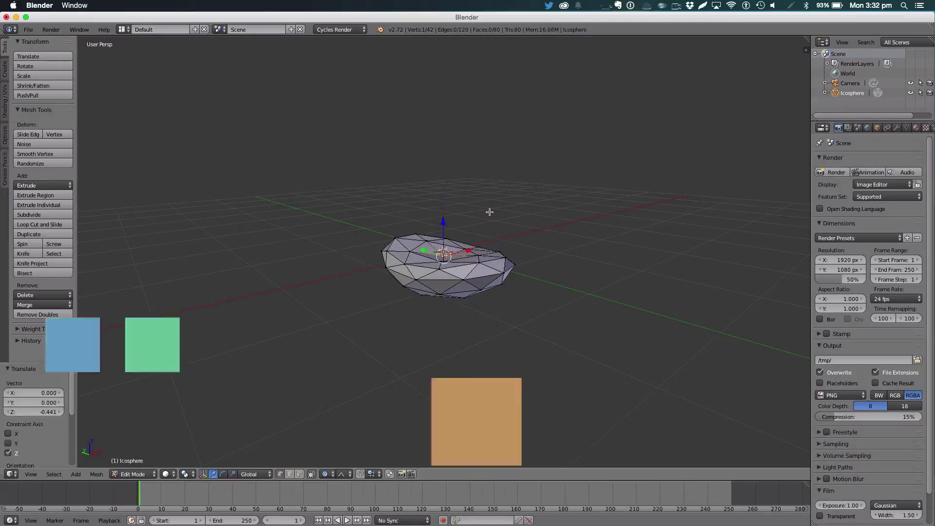
click(338, 198)
middle_drag(338, 198, 543, 206)
key(super+z)
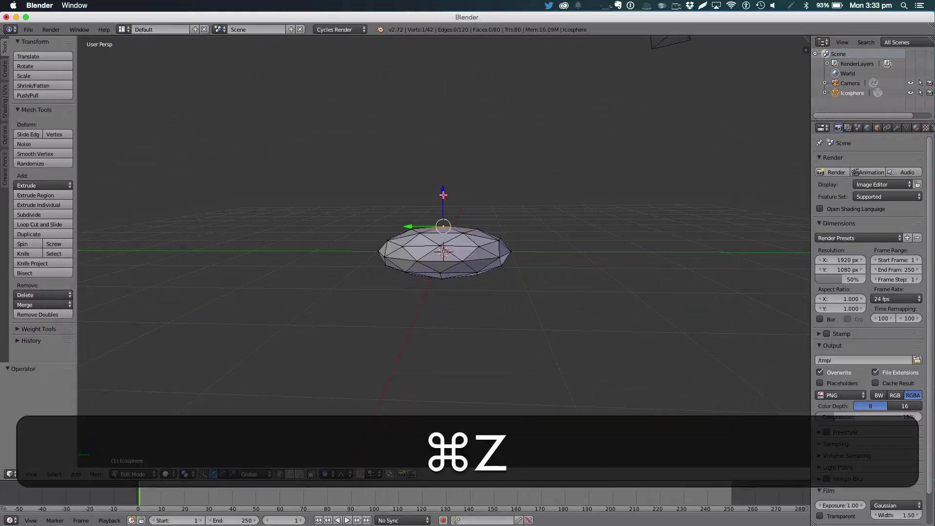
Step: Pull the top down -0.055 along Z to gently cup the petal
drag(443, 194, 444, 202)
scroll(443, 202, down, 4)
scroll(443, 202, up, 10)
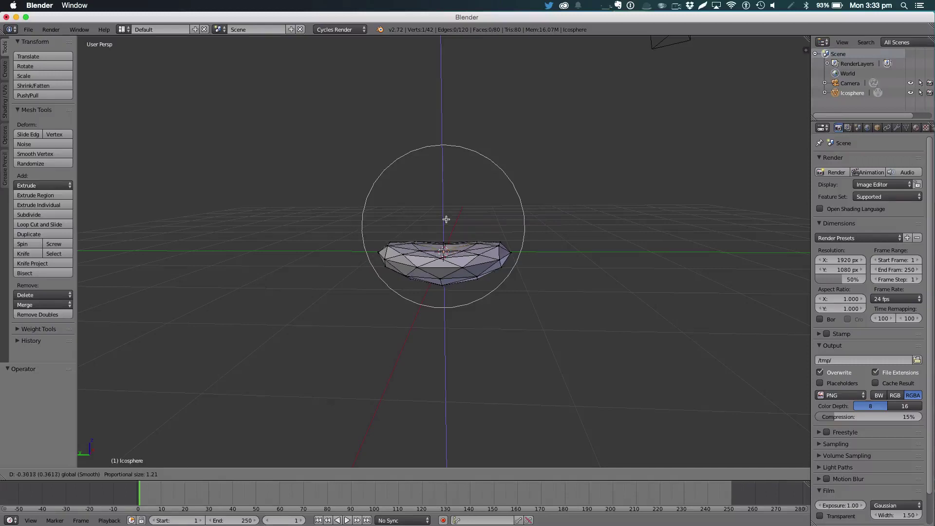
drag(447, 217, 448, 217)
scroll(564, 185, down, 8)
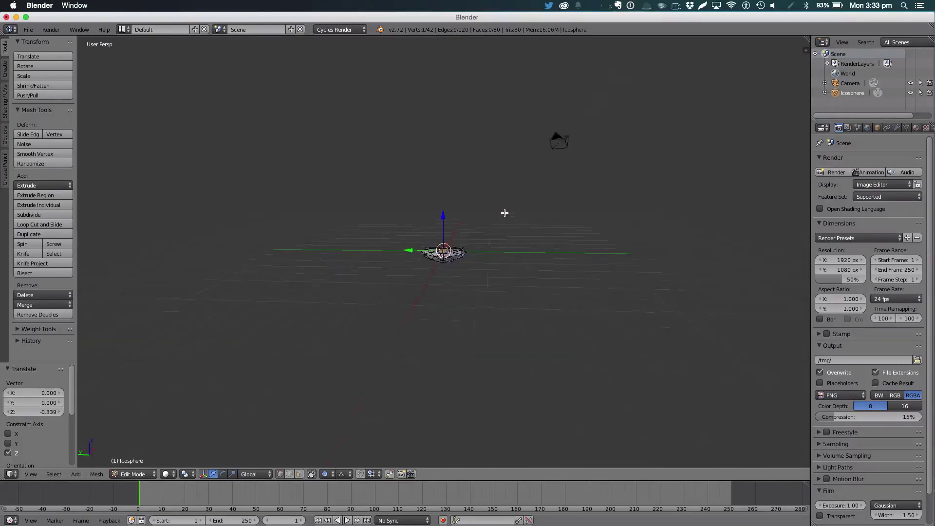
middle_drag(515, 209, 514, 218)
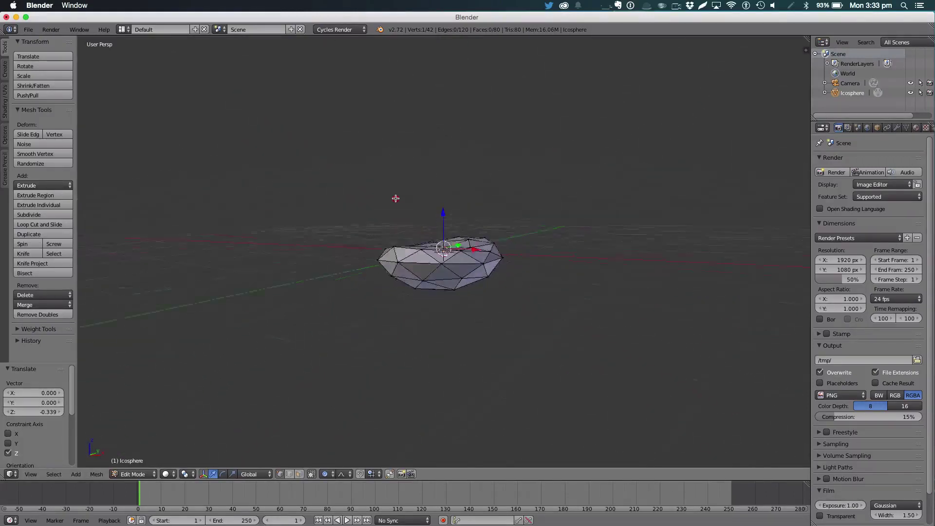
middle_drag(400, 196, 397, 201)
drag(444, 214, 445, 218)
middle_drag(470, 205, 536, 234)
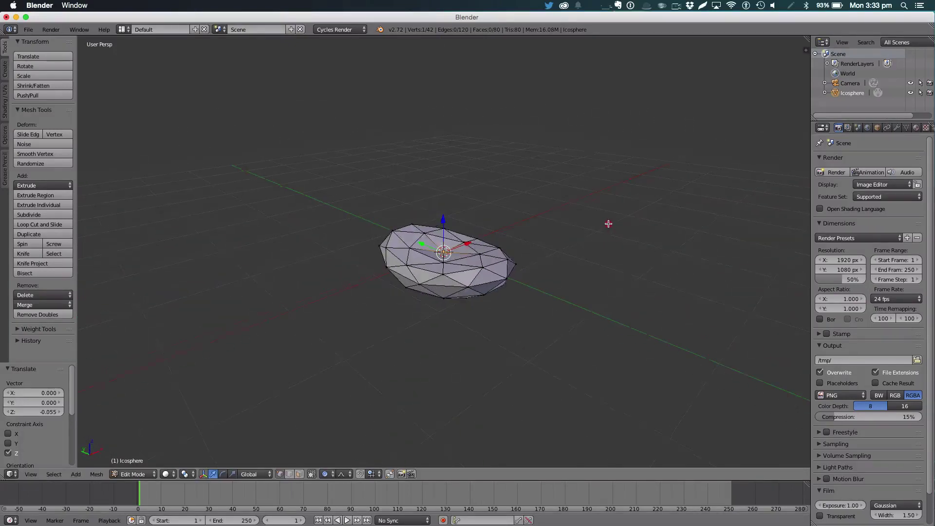
Step: In Object Mode, add a Decimate modifier to the petal with ratio about 0.7936
key(Tab)
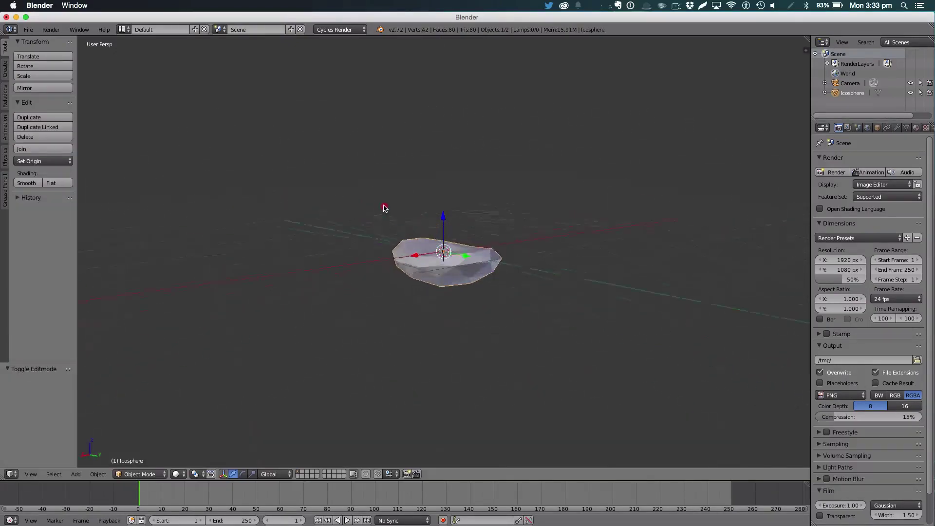
middle_drag(386, 204, 552, 239)
middle_drag(438, 272, 498, 223)
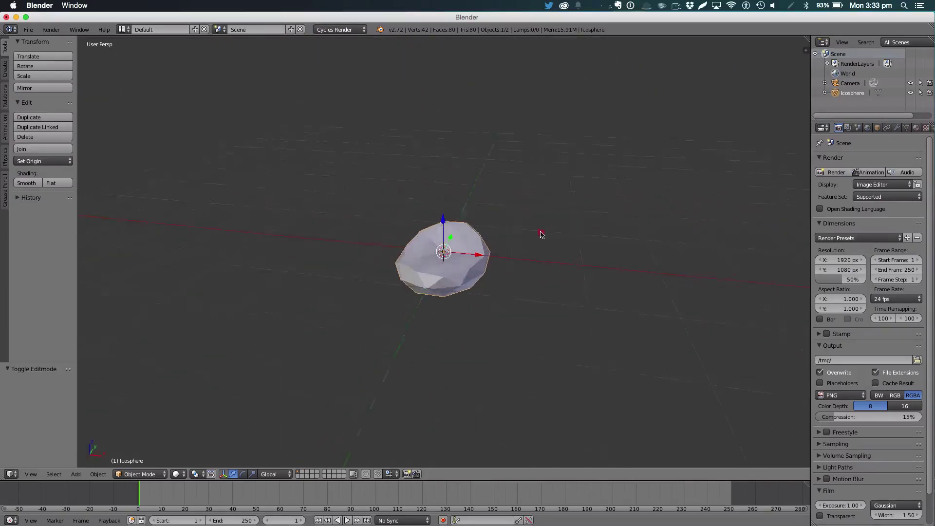
click(899, 127)
click(824, 162)
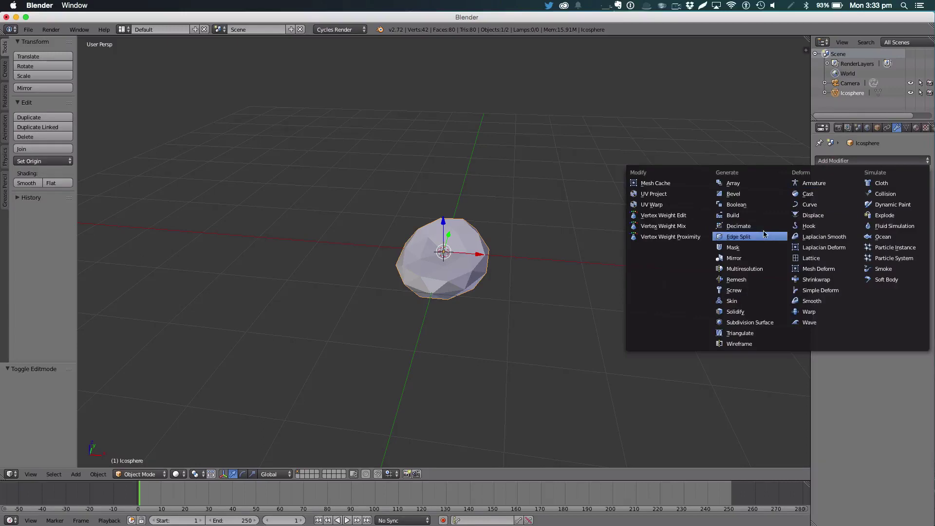
click(752, 227)
drag(883, 220, 833, 220)
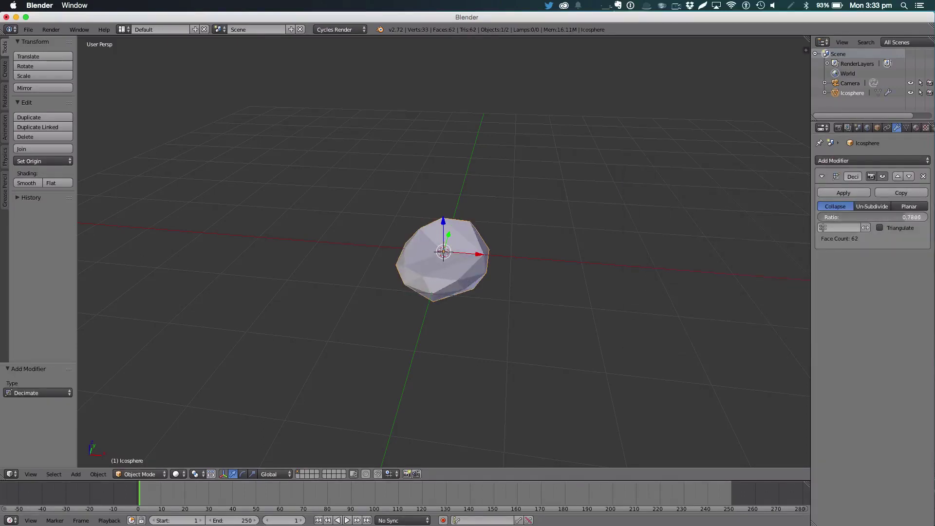
drag(870, 218, 877, 218)
middle_drag(495, 129, 786, 190)
scroll(638, 197, up, 7)
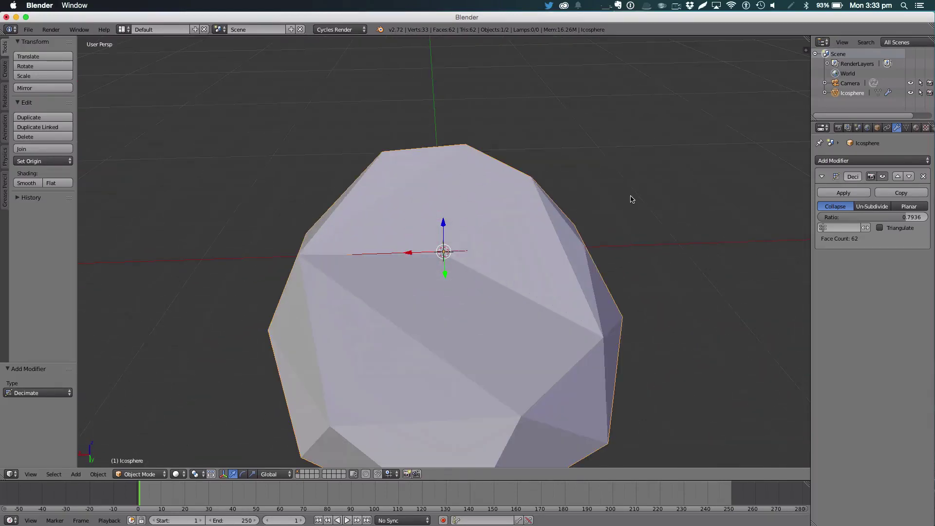
scroll(633, 197, down, 5)
Step: Apply the Decimate modifier and switch to the top view
click(835, 193)
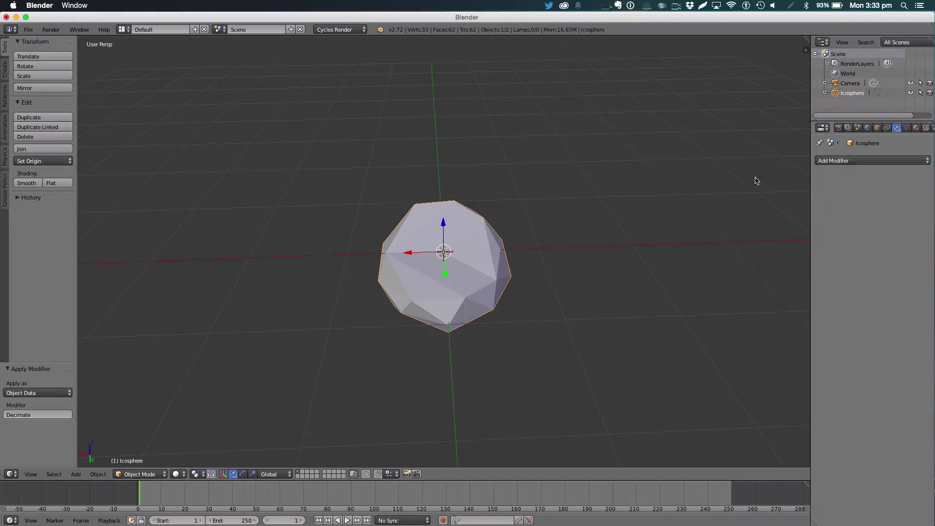
scroll(499, 204, down, 4)
middle_drag(499, 205, 530, 260)
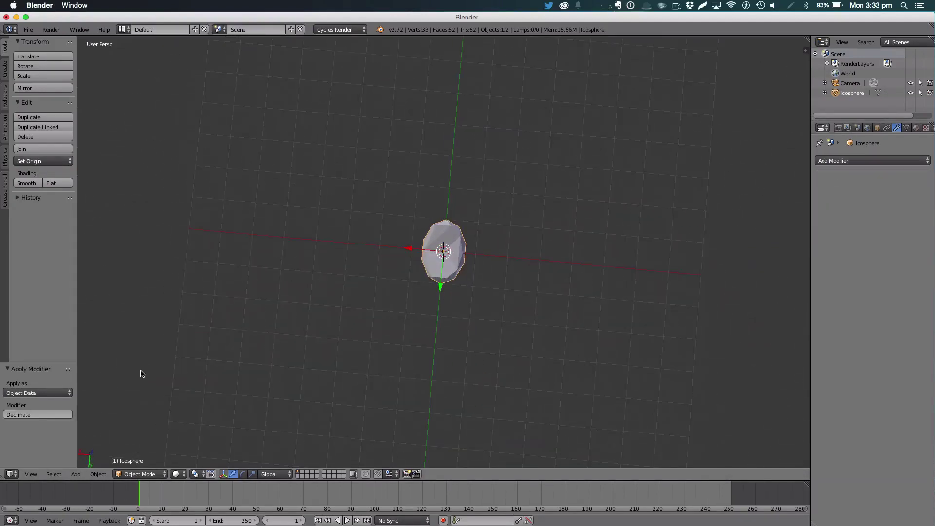
key(KP_7)
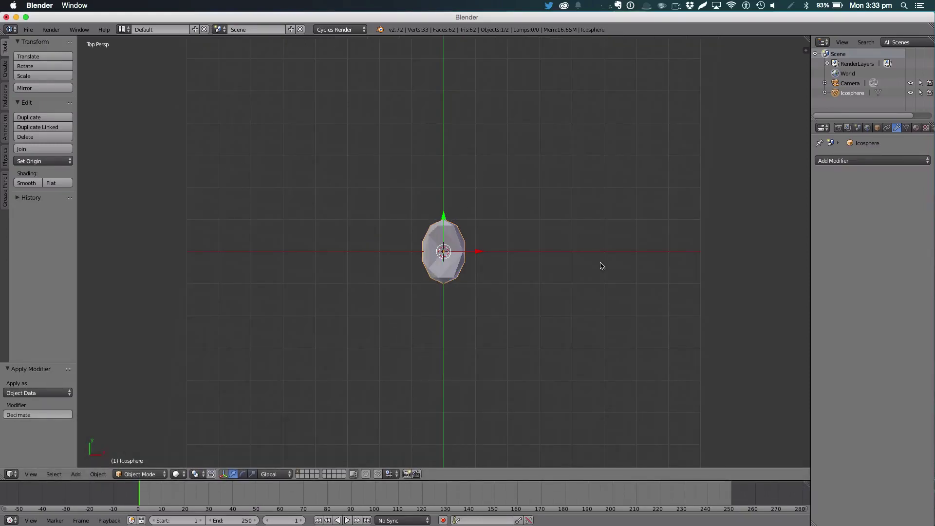
Step: Duplicate the petal, rotate the copy about -44° around Z, and shift it along Y
key(shift+d)
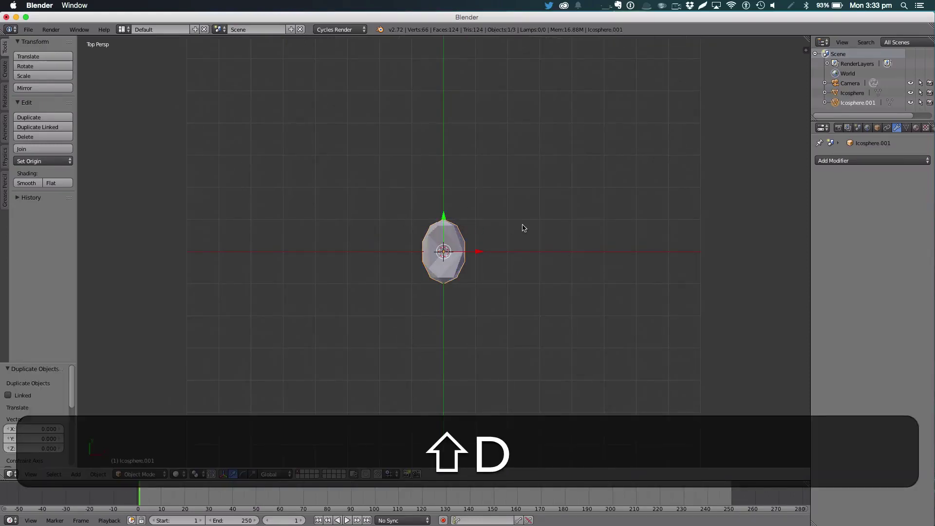
key(r)
key(z)
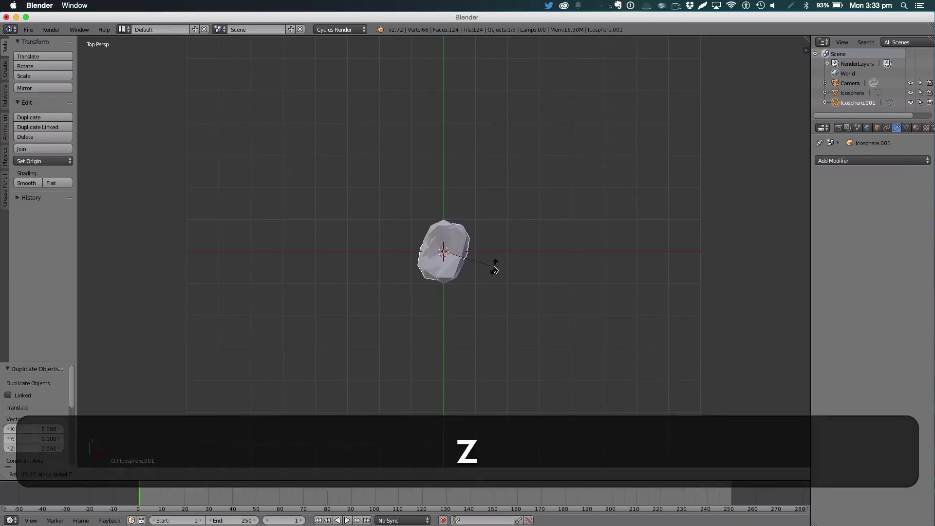
click(486, 274)
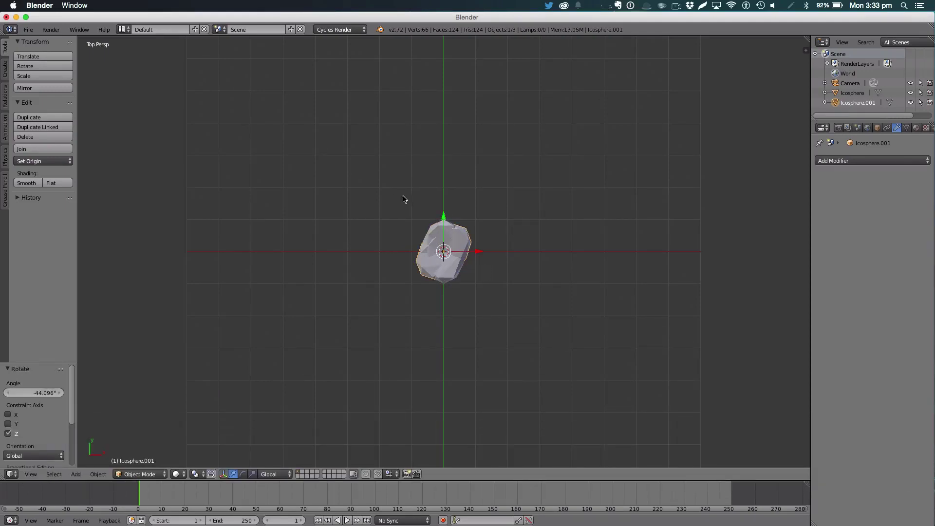
key(g)
key(y)
click(473, 262)
Step: Adjust the second petal's Y position and rotate it to -13.452°
key(g)
key(x)
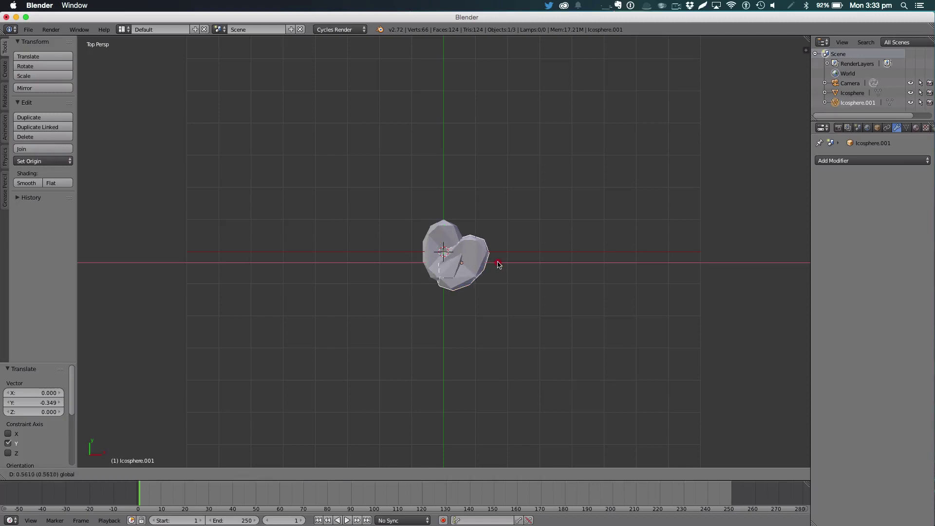
right_click(504, 265)
key(g)
key(y)
click(481, 240)
key(r)
key(z)
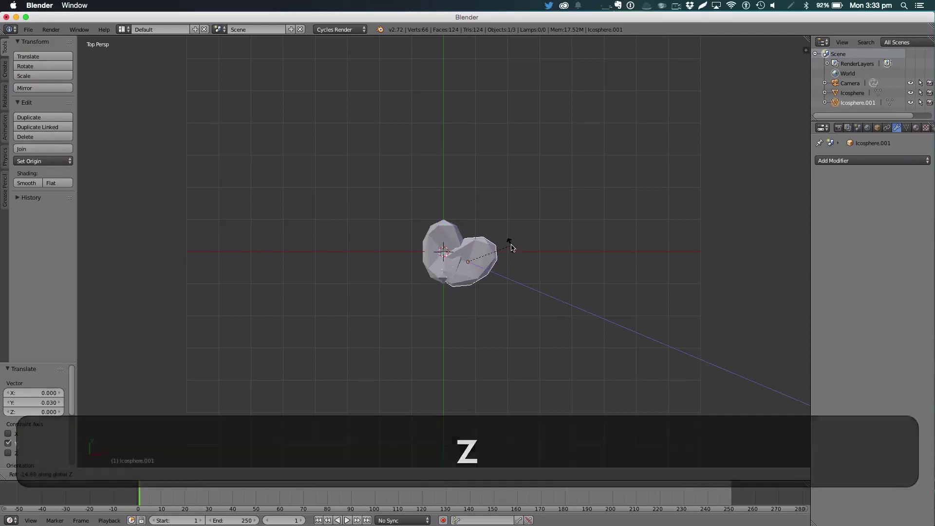
click(504, 259)
drag(471, 232, 471, 235)
Step: Duplicate a third petal, rotated -53.914° around Z and placed at Y -0.576
key(shift+d)
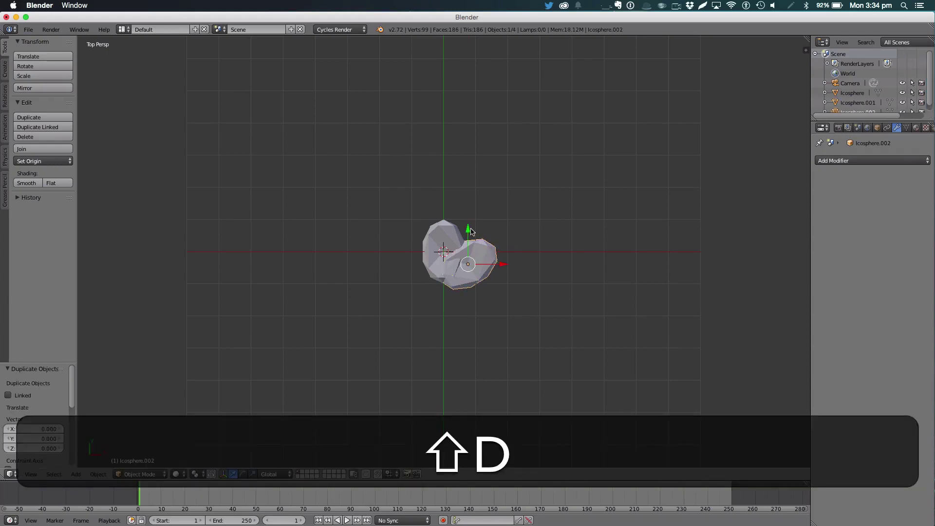
key(y)
click(471, 243)
key(r)
key(z)
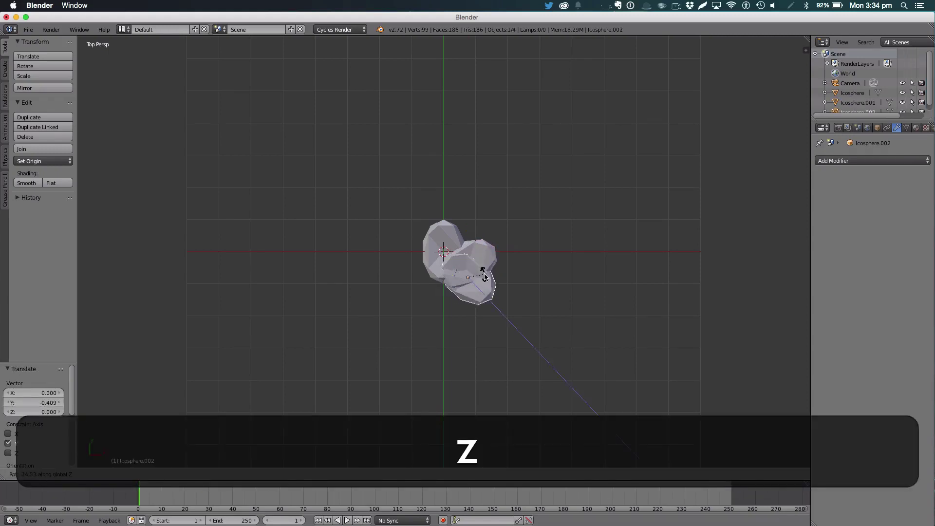
click(469, 242)
key(g)
key(y)
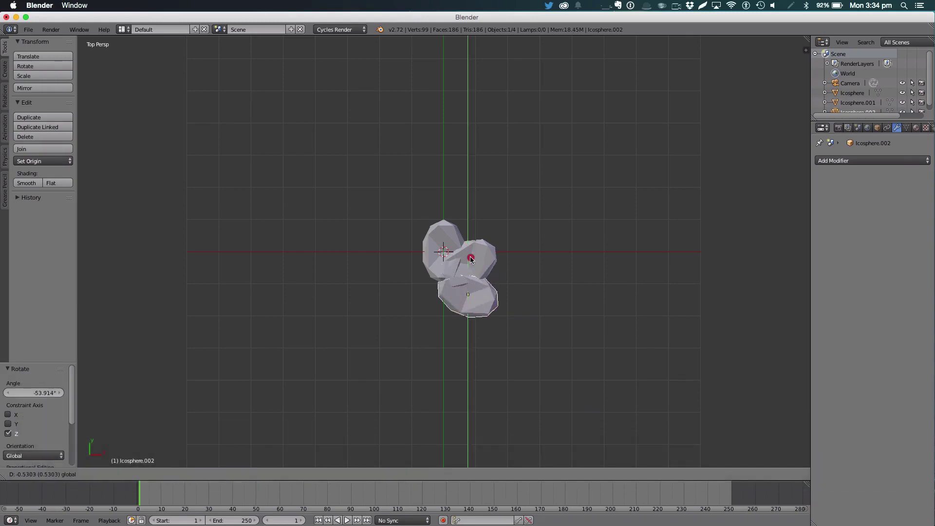
click(471, 263)
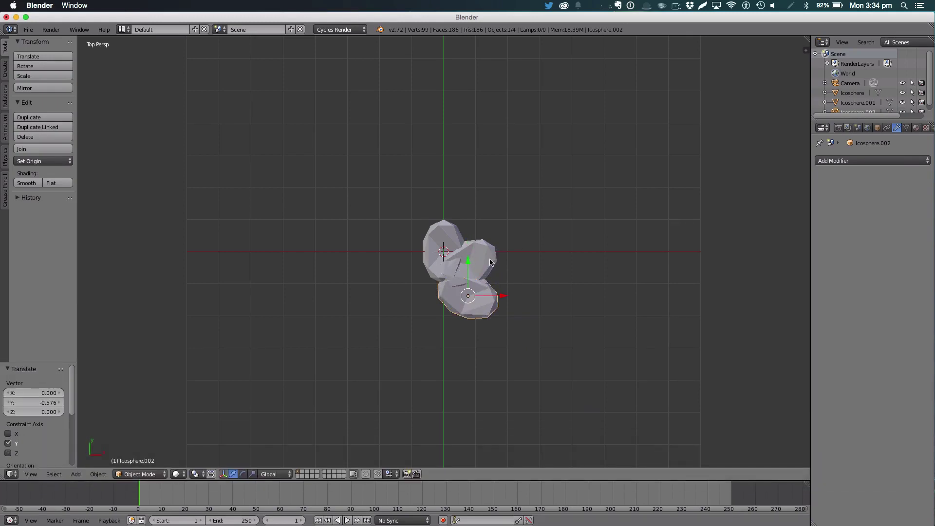
Step: Duplicate all three petals, turn the copies 181.58° around Z, and move them into the ring
right_click(490, 263)
shift+right_click(446, 234)
shift+right_click(475, 305)
key(shift+d)
key(shift+r)
key(z)
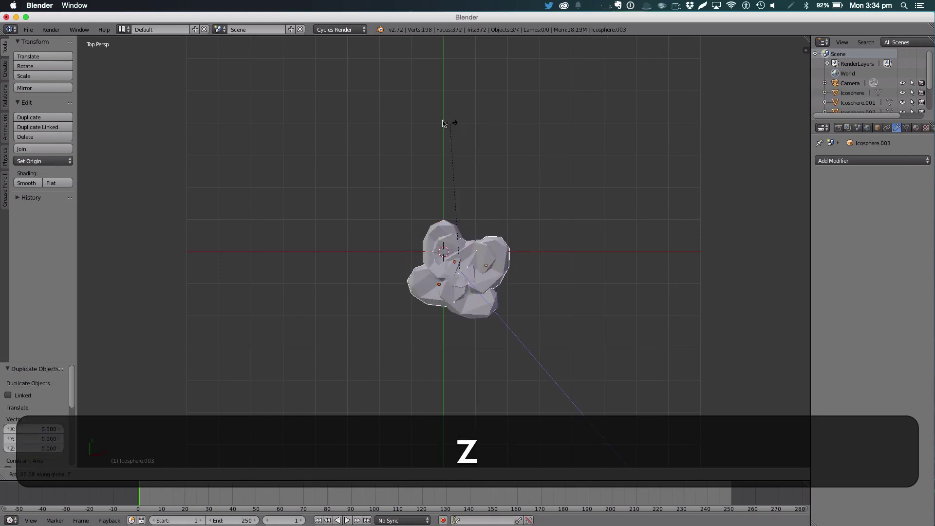
click(399, 286)
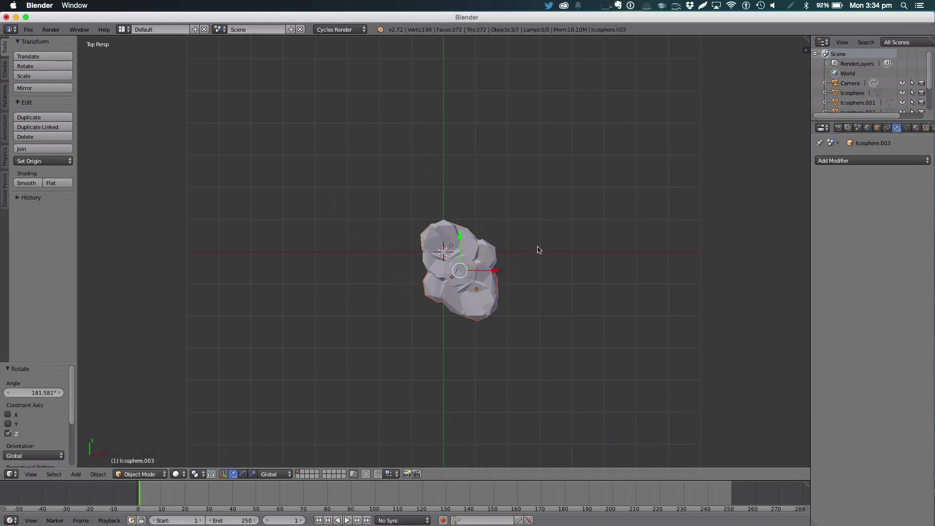
key(g)
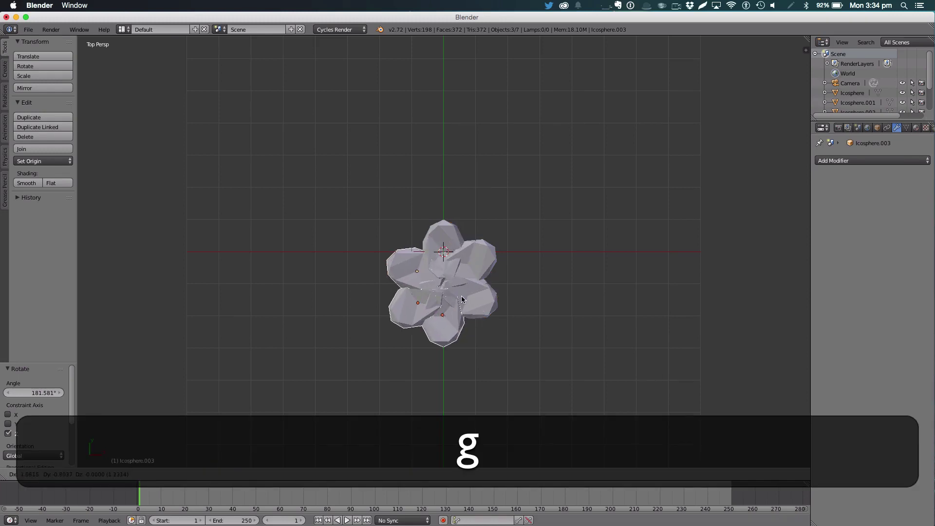
click(466, 294)
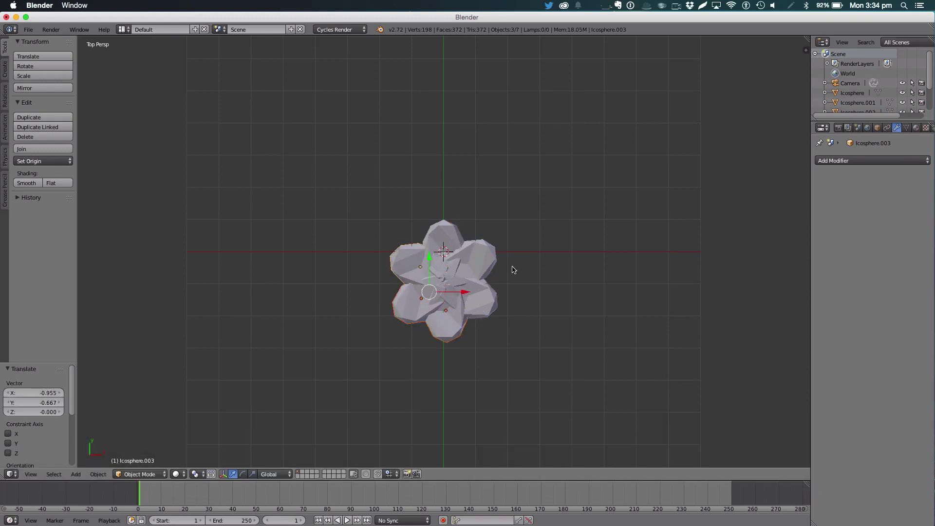
middle_drag(514, 268, 549, 198)
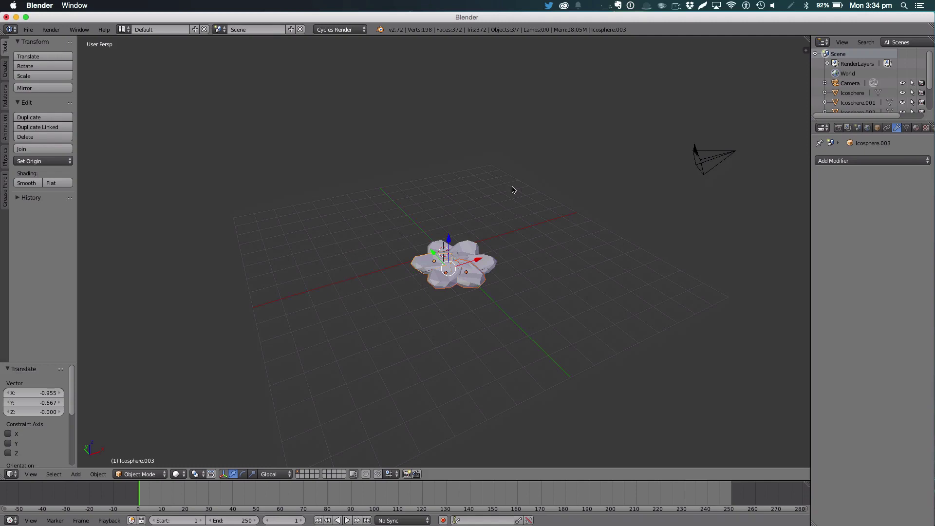
Step: From a top-down angle, tilt the first selected petal upward around the X axis
scroll(511, 193, up, 6)
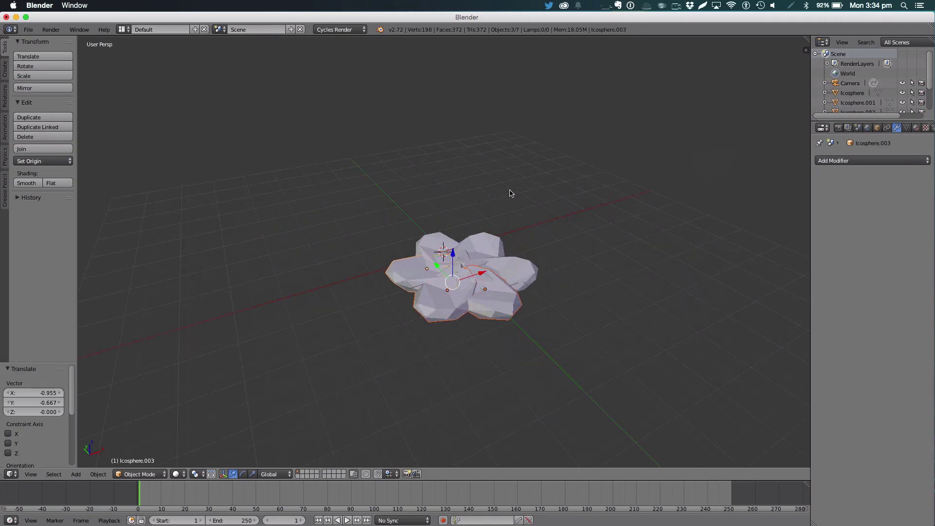
middle_drag(498, 240, 457, 223)
scroll(457, 223, down, 5)
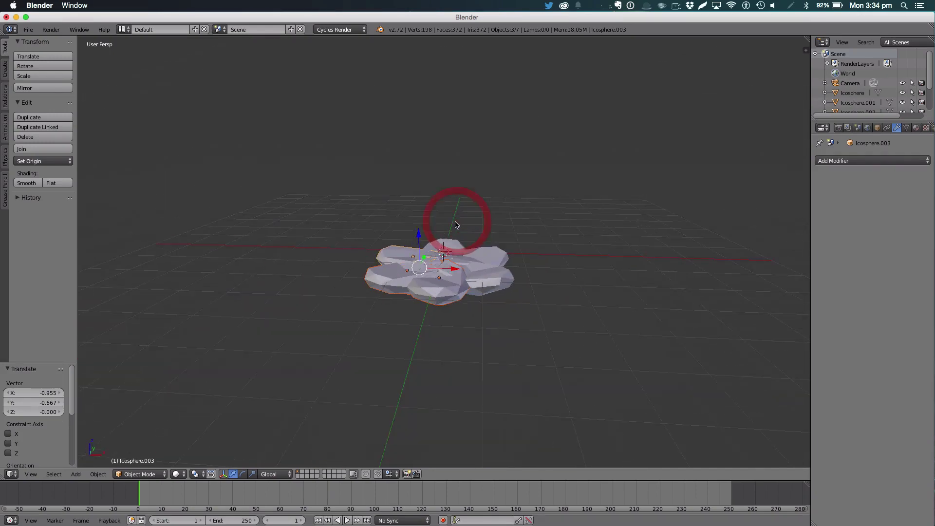
key(r)
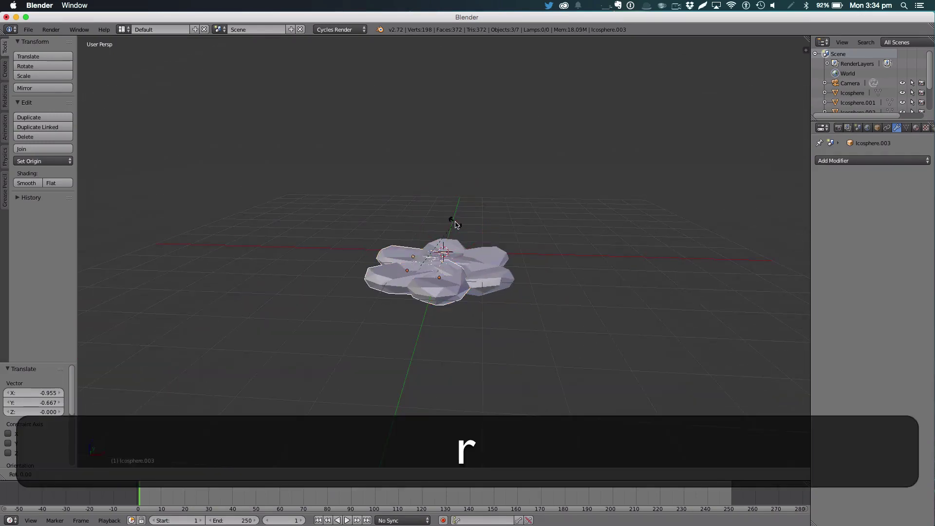
key(y)
key(super+y)
key(super+z)
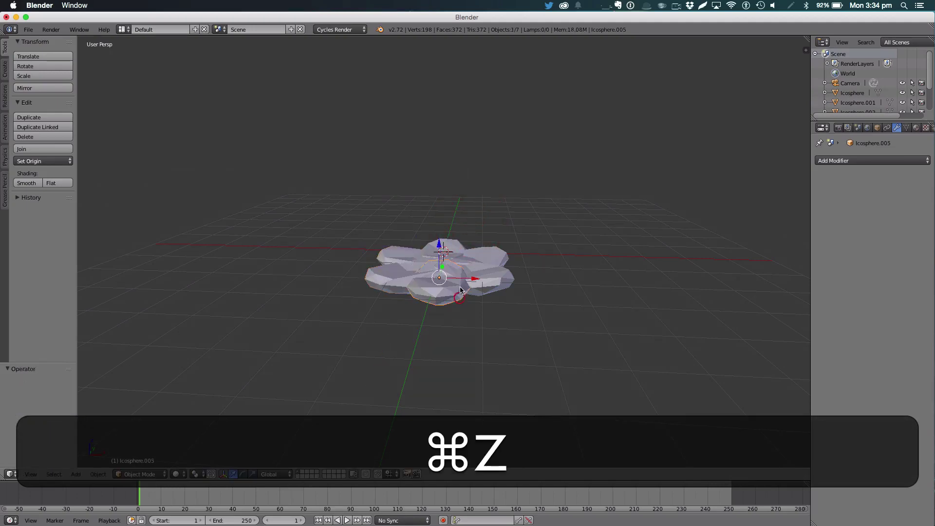
middle_drag(477, 255, 517, 207)
click(516, 207)
key(r)
key(x)
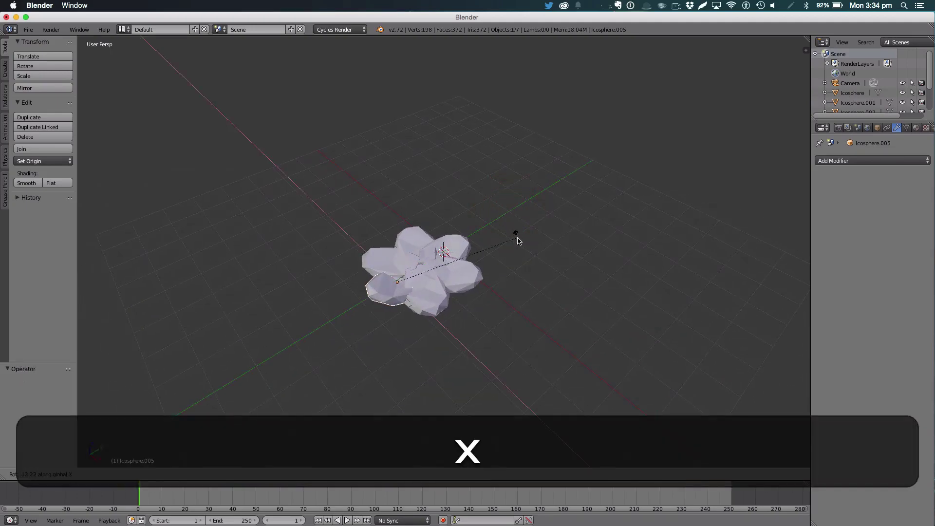
click(518, 241)
Step: Replace an unwanted X rotation with a 12° tilt of the petal around Y
key(r)
key(x)
click(437, 221)
key(super+x)
key(super+z)
key(super+r)
key(y)
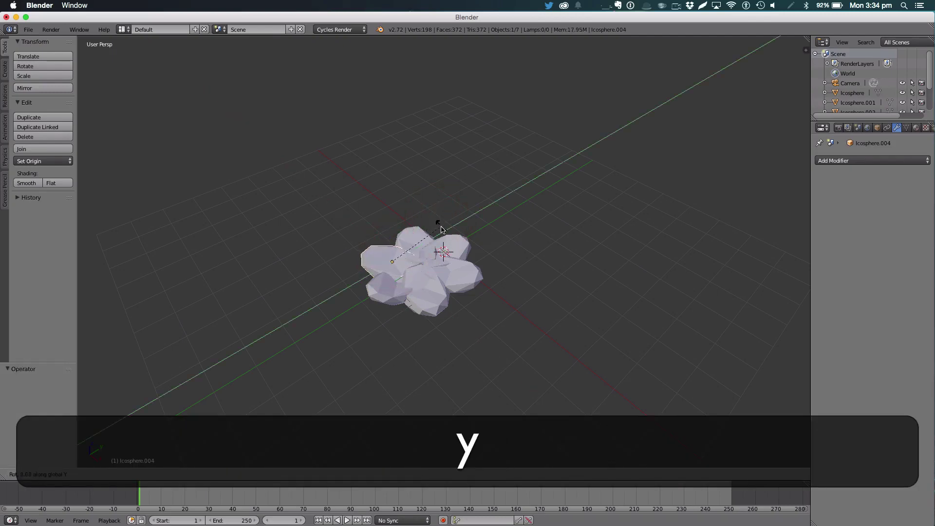
click(427, 238)
Step: Tilt another petal about 15° around the Y axis
key(r)
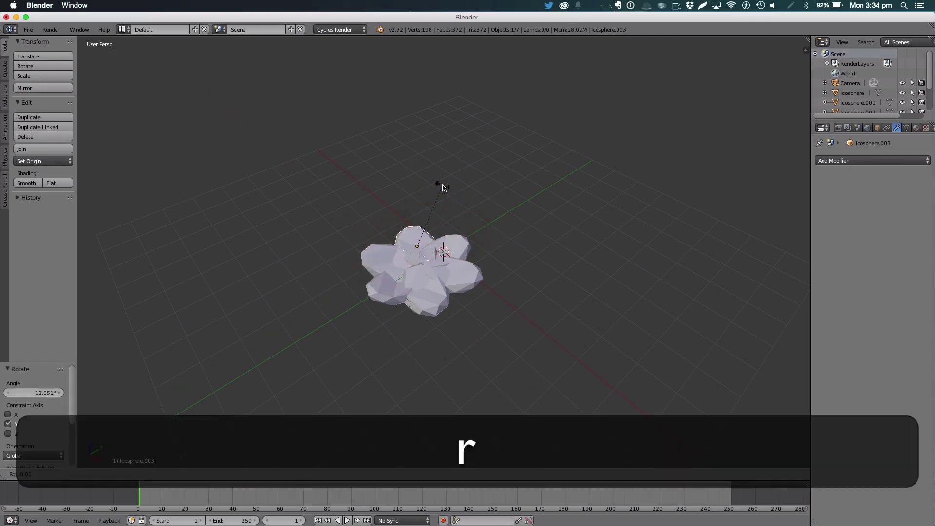
key(x)
key(y)
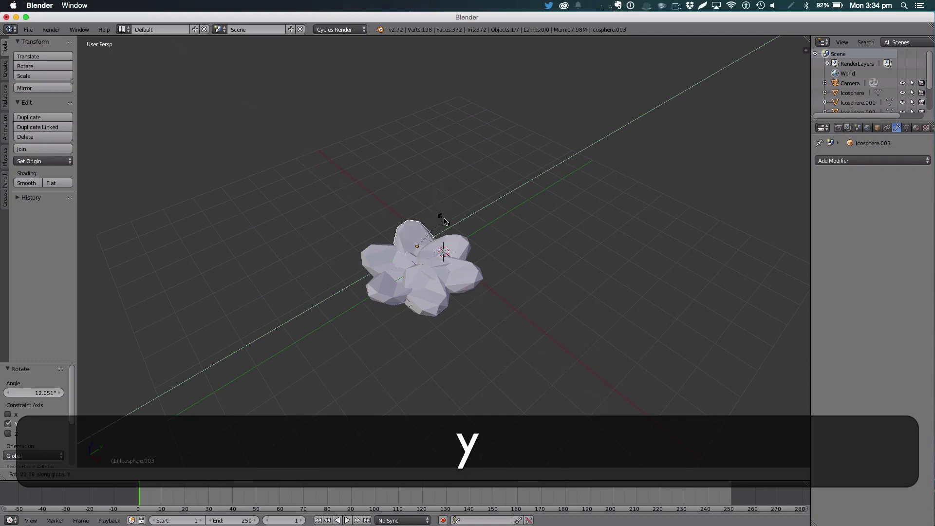
click(444, 218)
Step: Undo stray petal scaling and tilt the petal about 11.6° around X instead
key(s)
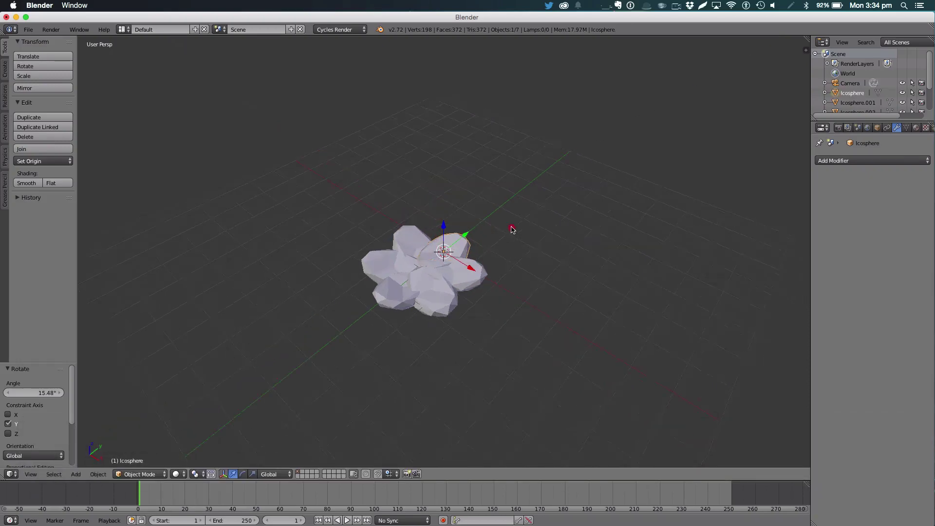
key(x)
click(503, 227)
key(super+z)
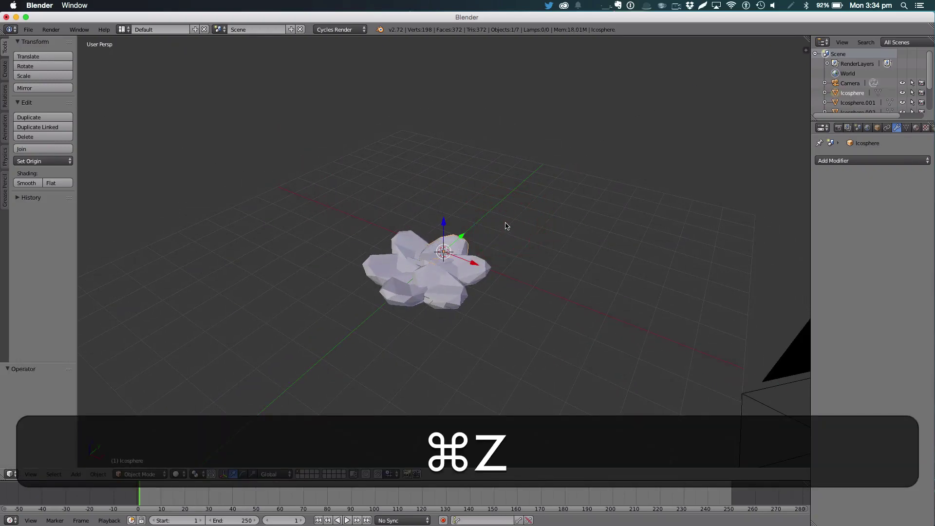
key(super+r)
key(s)
click(485, 223)
key(super+z)
key(r)
key(x)
click(484, 207)
Step: Tilt the right-hand petal and the next petal (about -13°) around the Y axis
right_click(485, 267)
key(r)
key(y)
click(496, 256)
right_click(440, 292)
key(r)
key(y)
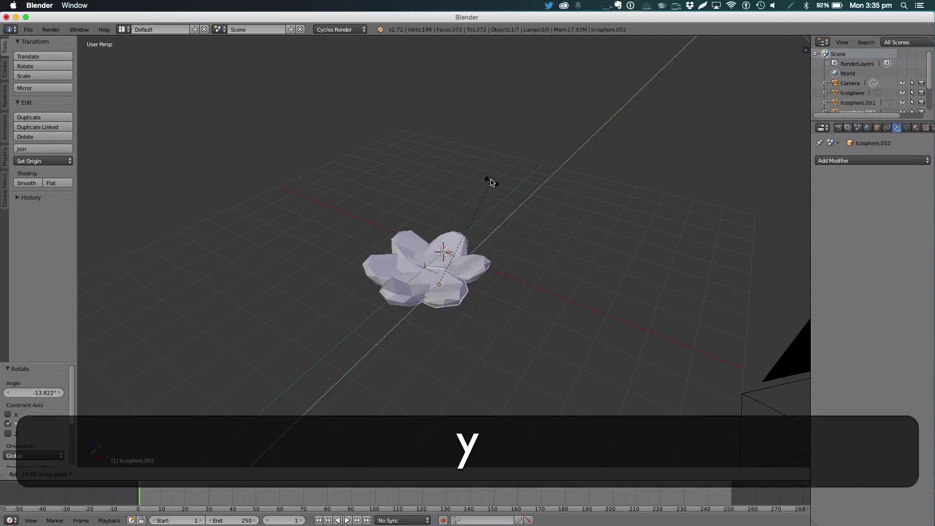
click(491, 178)
Step: Inspect the cupped flower from below and low angles, box-selecting all petals, then deselect
middle_drag(491, 176, 560, 161)
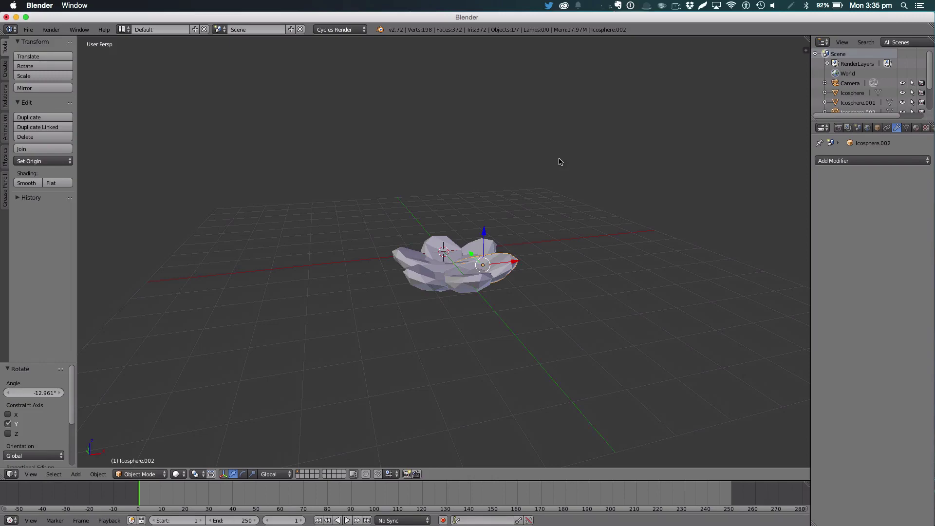
scroll(560, 162, up, 5)
key(a)
middle_drag(562, 180, 545, 244)
scroll(545, 245, down, 5)
middle_drag(564, 196, 382, 196)
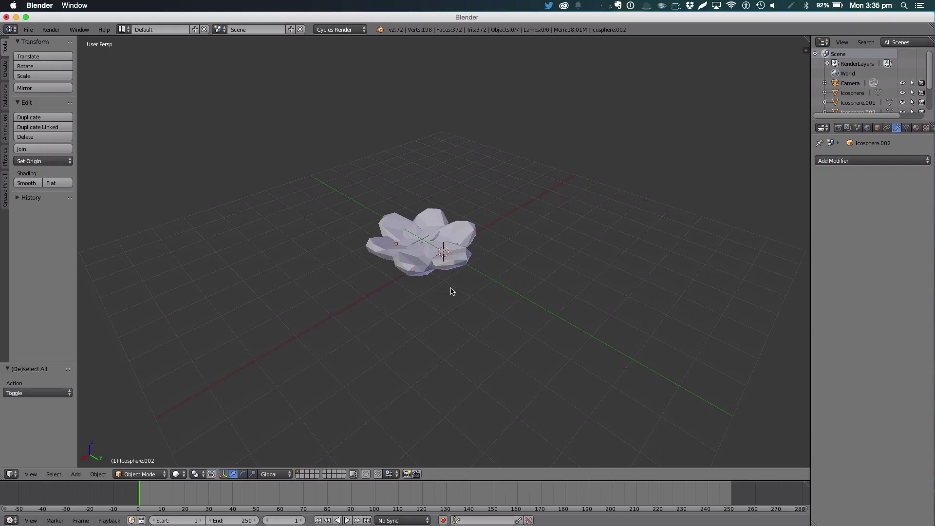
key(b)
drag(478, 294, 355, 113)
mouse_move(450, 257)
middle_down()
mouse_move(467, 254)
mouse_move(520, 282)
mouse_move(588, 244)
mouse_move(265, 171)
mouse_move(436, 247)
middle_up()
key(a)
Step: In Front Ortho view, add a mesh cylinder at the flower's centre
key(1)
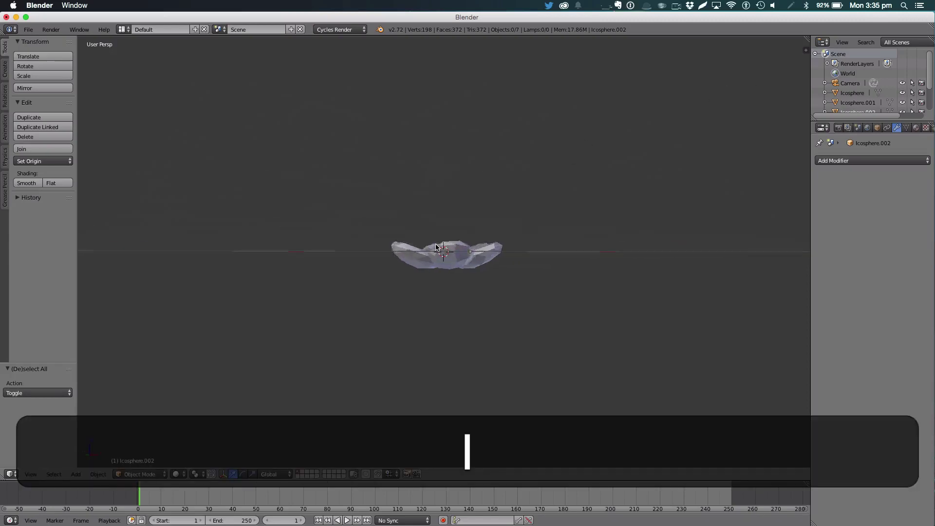
key(5)
key(shift+a)
mouse_move(436, 247)
click(466, 294)
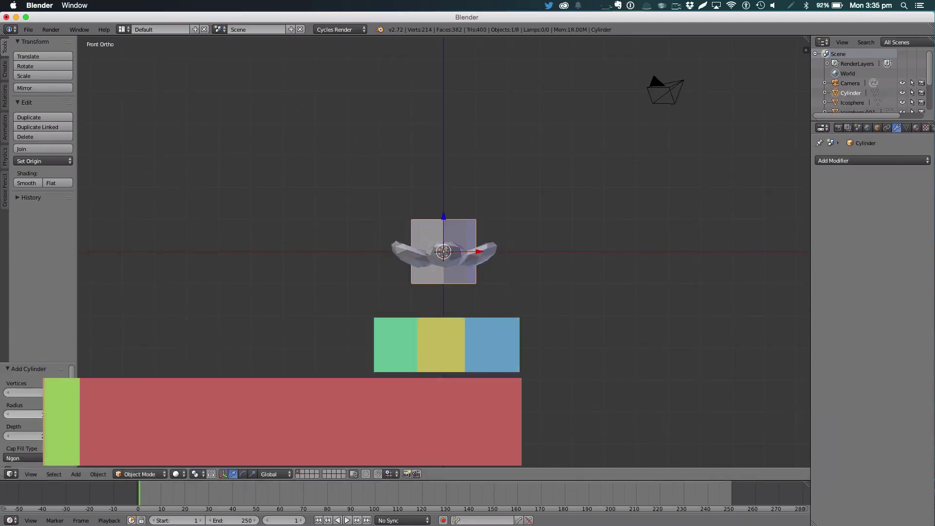
scroll(34, 414, down, 3)
scroll(34, 414, up, 3)
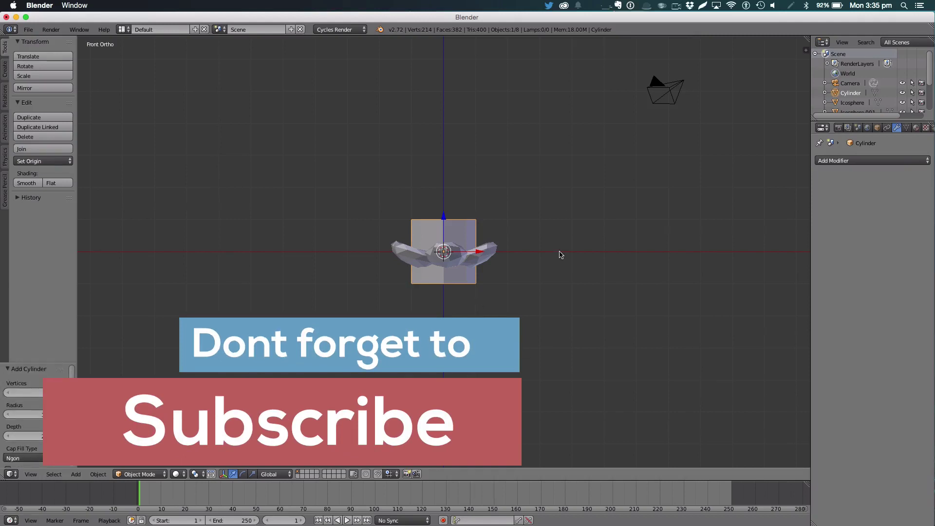
Step: Make the cylinder 0.095 wide and 0.541 tall, then lower it 0.455 below the flower
key(s)
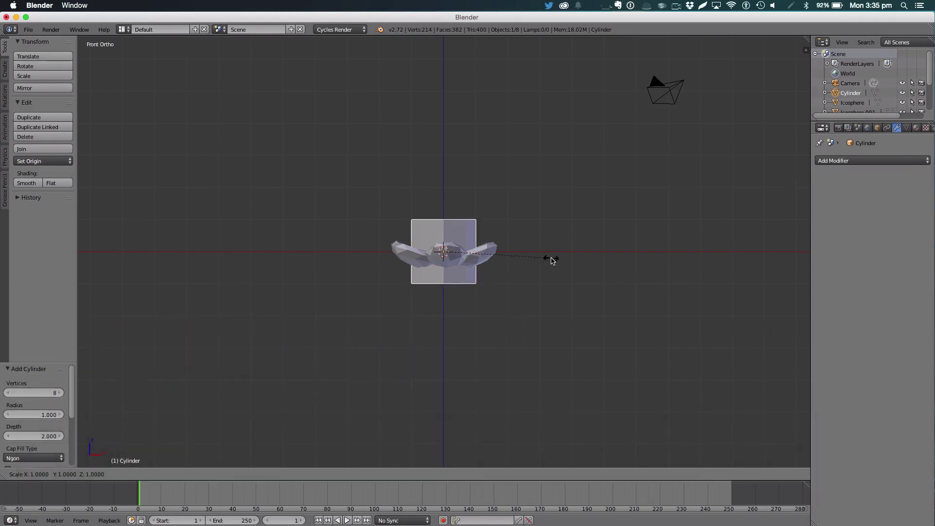
click(553, 261)
key(s)
key(shift+z)
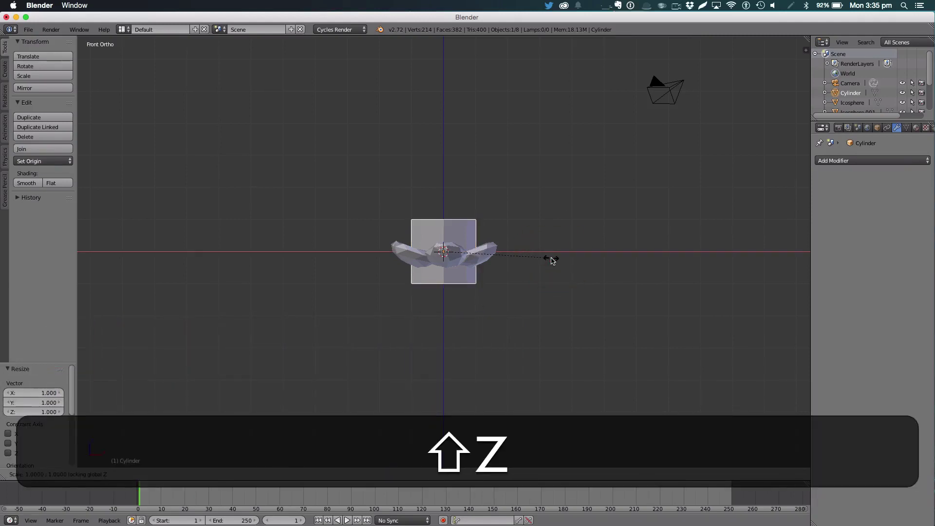
click(454, 251)
mouse_move(444, 218)
mouse_down()
mouse_move(443, 199)
mouse_move(437, 218)
mouse_up()
key(s)
key(z)
click(439, 209)
middle_drag(437, 219, 458, 273)
Step: In wireframe edit mode, box-select the cylinder's top vertices and extrude them upward
key(1)
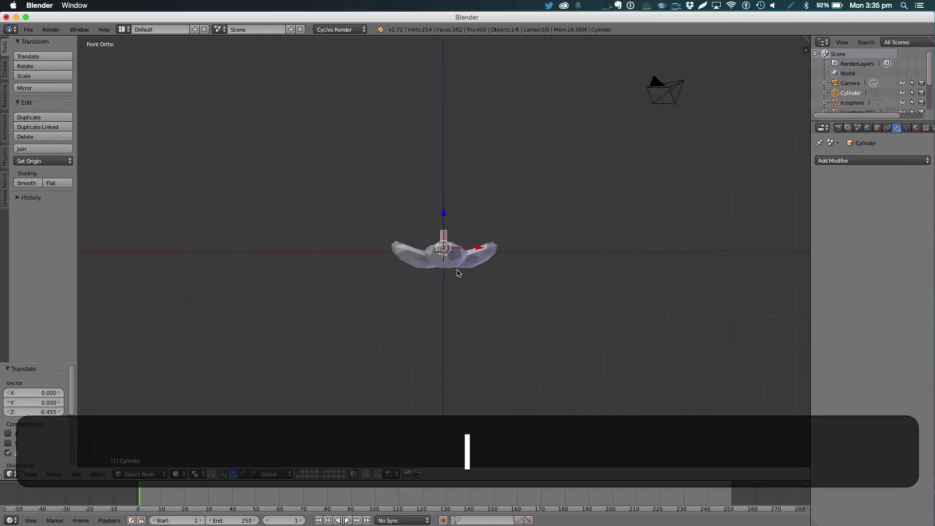
scroll(458, 273, up, 8)
key(Tab)
key(z)
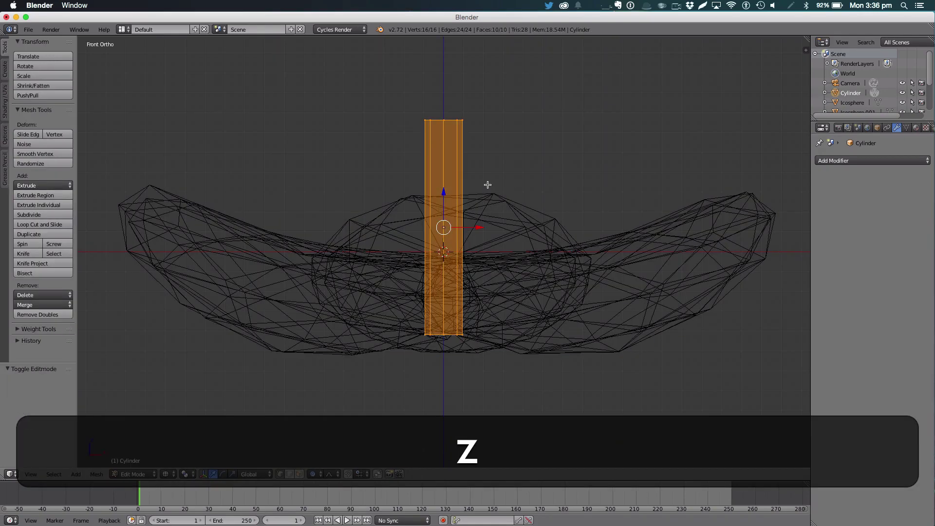
key(a)
key(b)
drag(405, 88, 548, 148)
key(e)
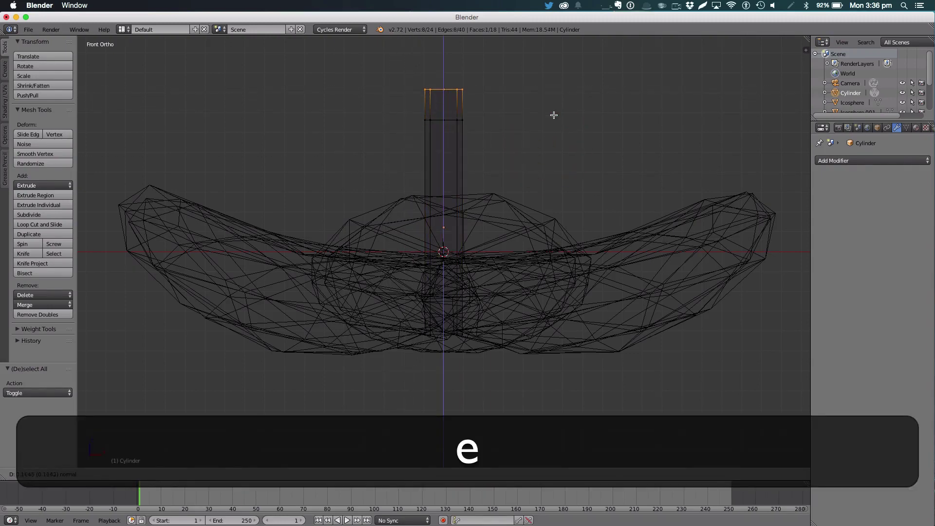
click(560, 73)
Step: Reposition the extruded top using proportional falloff
scroll(558, 75, down, 5)
key(g)
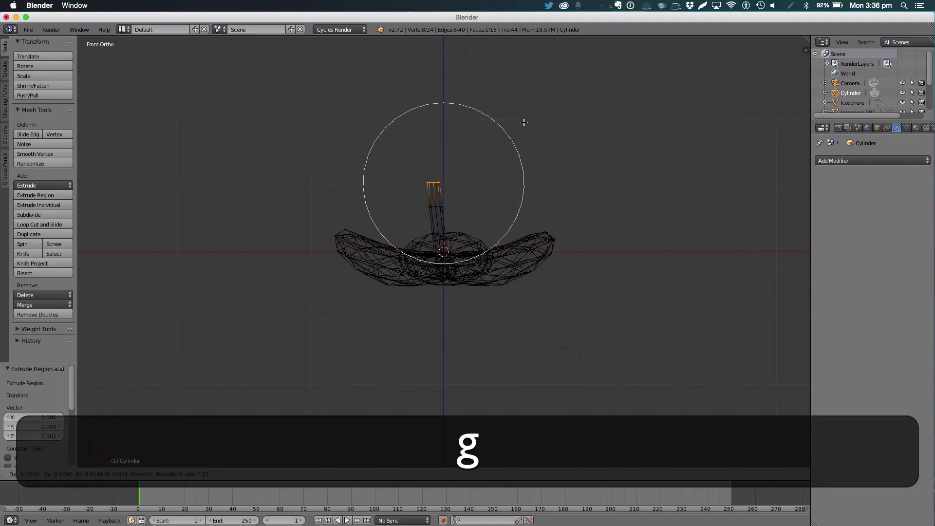
click(524, 125)
key(super+z)
key(super+g)
key(g)
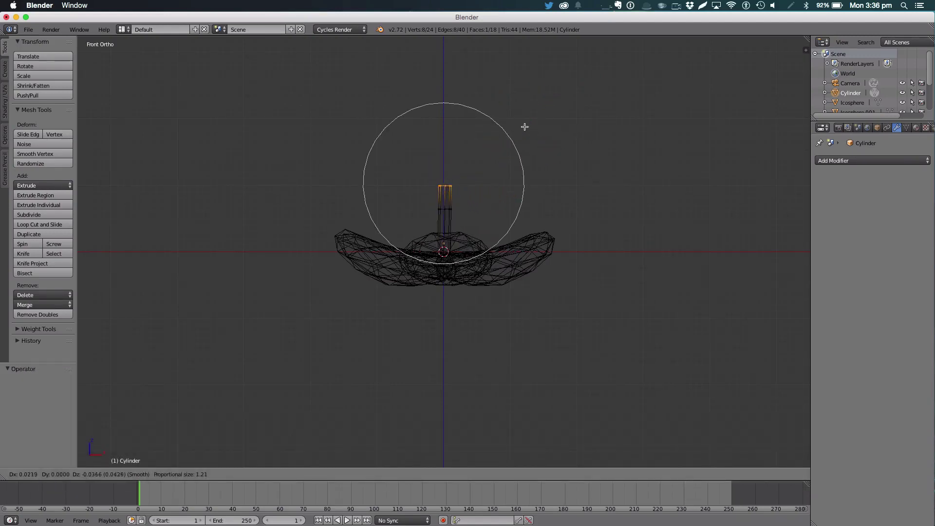
click(522, 125)
Step: Bend the stem's top around the Y axis
key(r)
key(x)
key(super+x)
key(super+z)
key(super+r)
key(y)
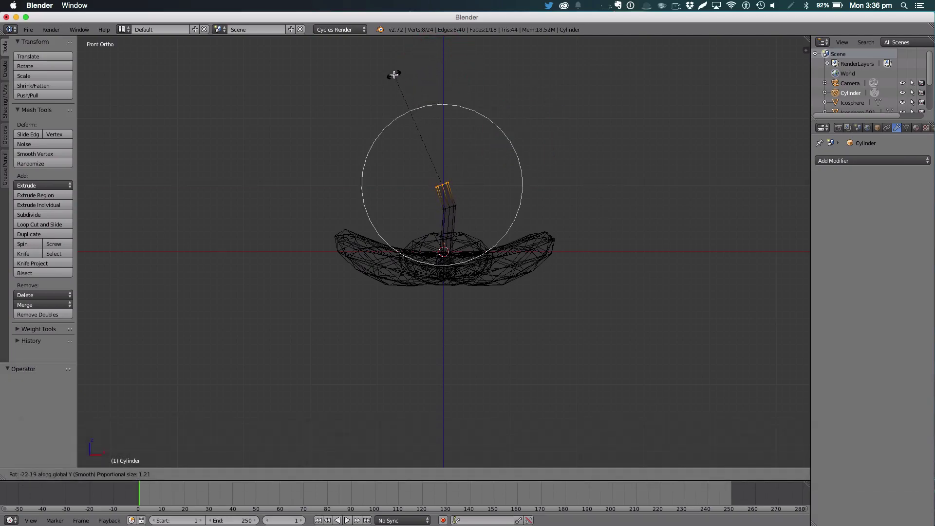
click(415, 67)
Step: Box-select the stem's middle vertices and scale them down to 0.912
key(a)
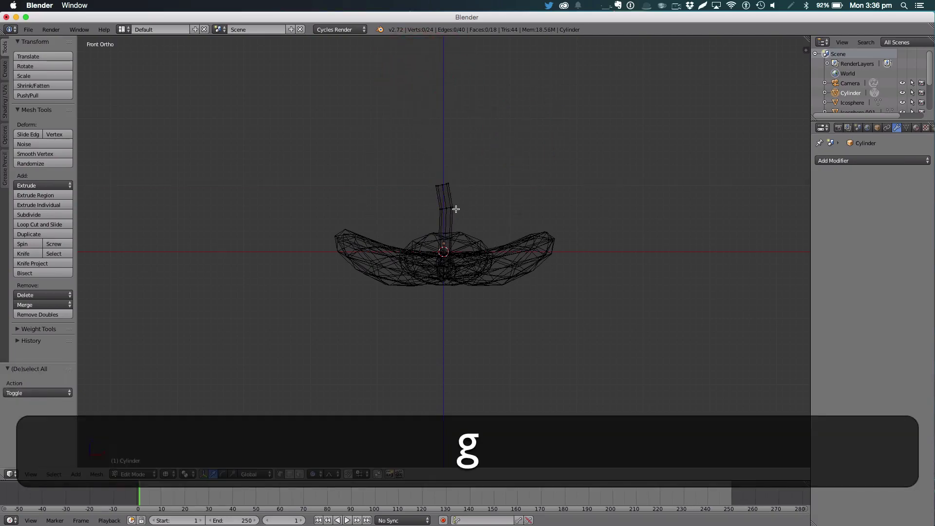
key(b)
drag(469, 214, 441, 205)
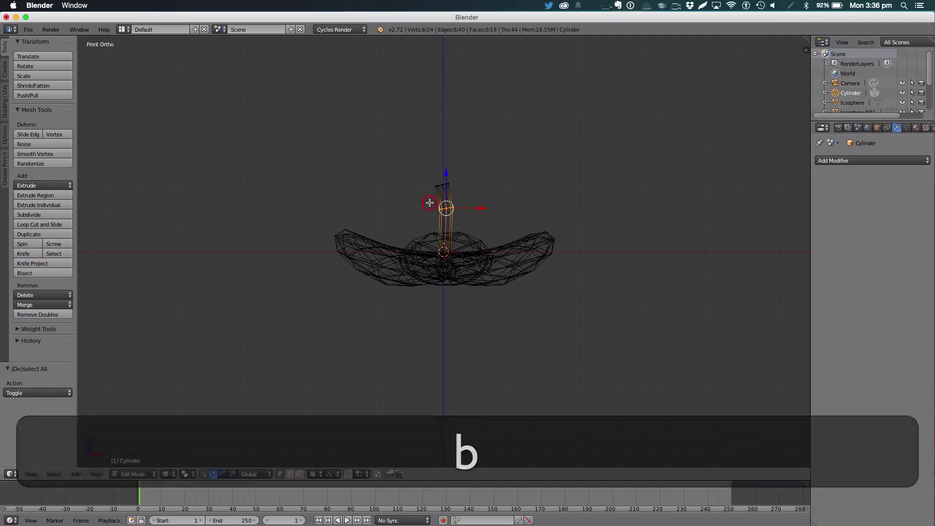
key(s)
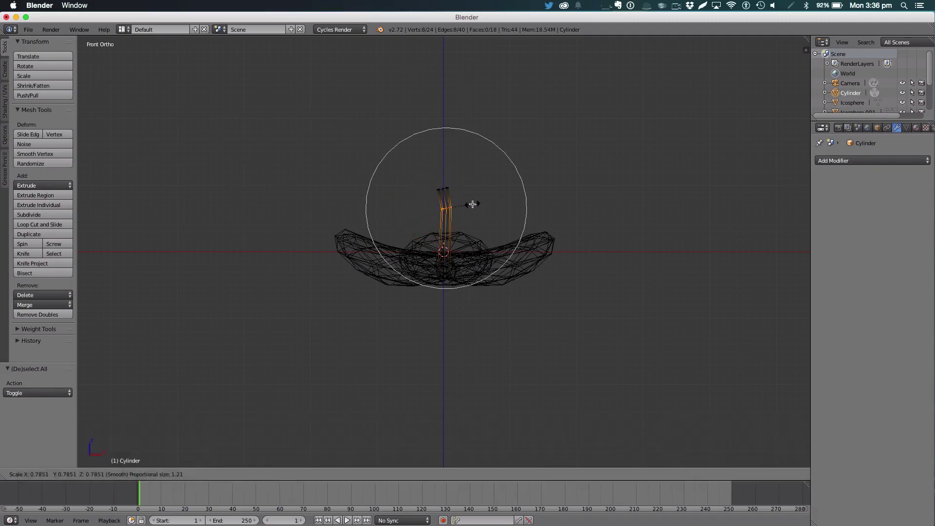
click(477, 205)
key(s)
scroll(477, 204, up, 6)
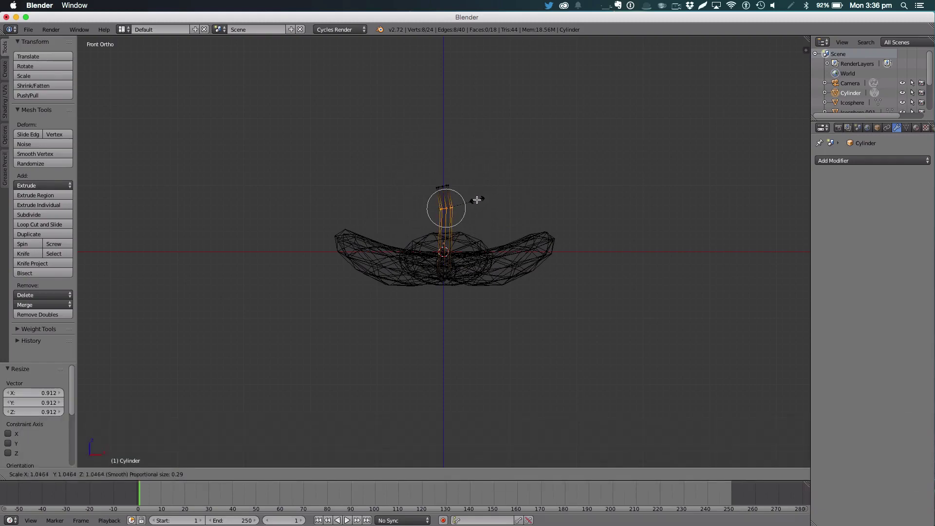
click(475, 200)
Step: Soft-scale the stem's top ring of vertices to a narrower tip with proportional falloff
key(a)
key(b)
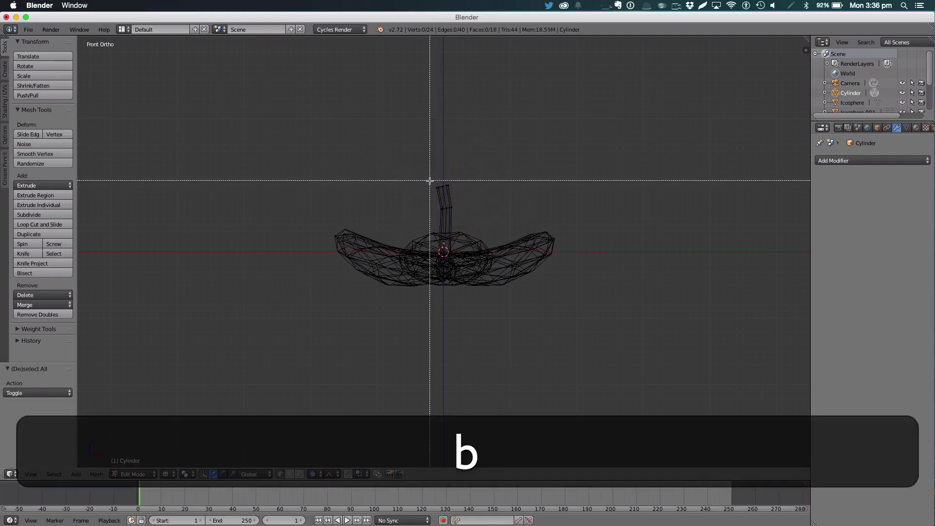
drag(427, 180, 463, 190)
key(s)
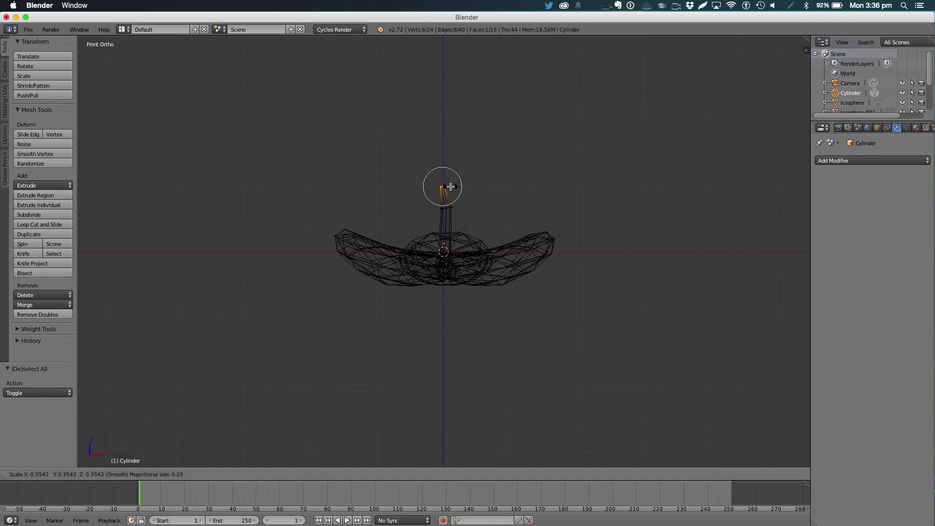
key(super+z)
key(super+s)
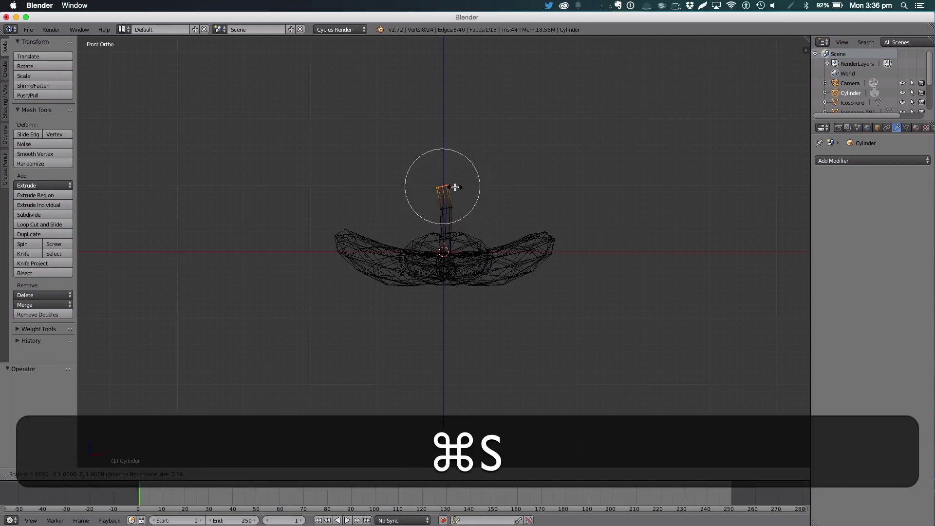
scroll(454, 187, down, 6)
click(446, 182)
Step: Return to object mode in solid shading and orbit around the flower
key(Tab)
key(z)
mouse_move(485, 184)
middle_down()
mouse_move(547, 234)
mouse_move(614, 184)
mouse_move(611, 156)
mouse_move(522, 247)
mouse_move(471, 163)
middle_up()
Step: Raise the stamen cylinder and thin its width to 0.737, keeping the height
key(1)
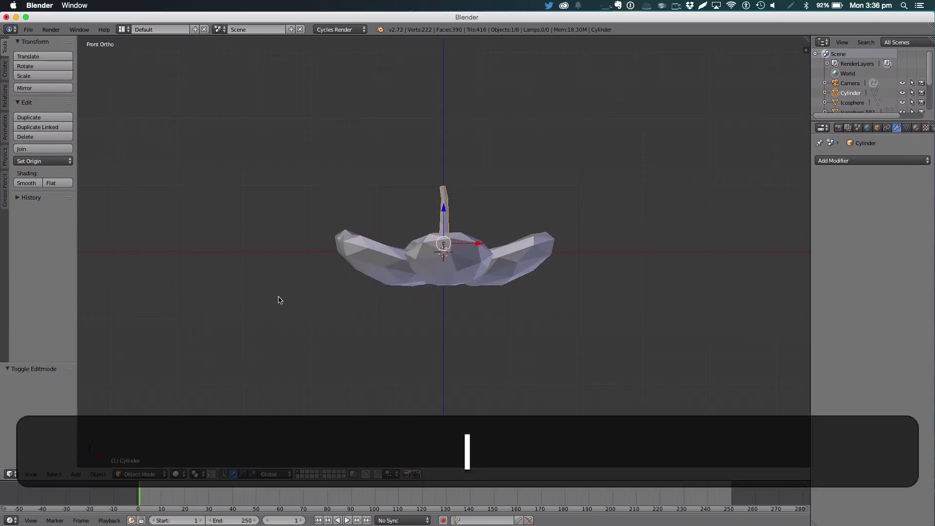
drag(443, 208, 443, 202)
key(s)
key(shift+z)
click(463, 197)
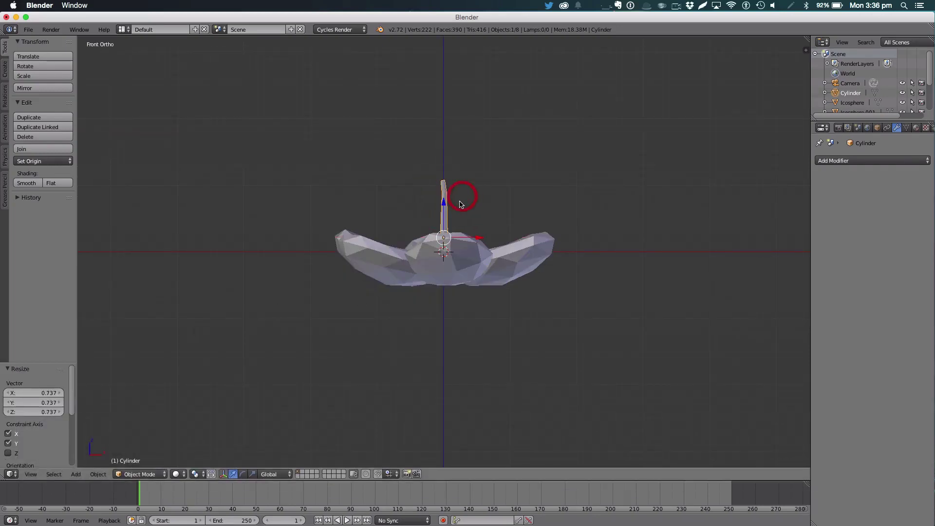
key(a)
Step: Add an icosphere and shrink it to about 0.207
key(shift+a)
mouse_move(463, 207)
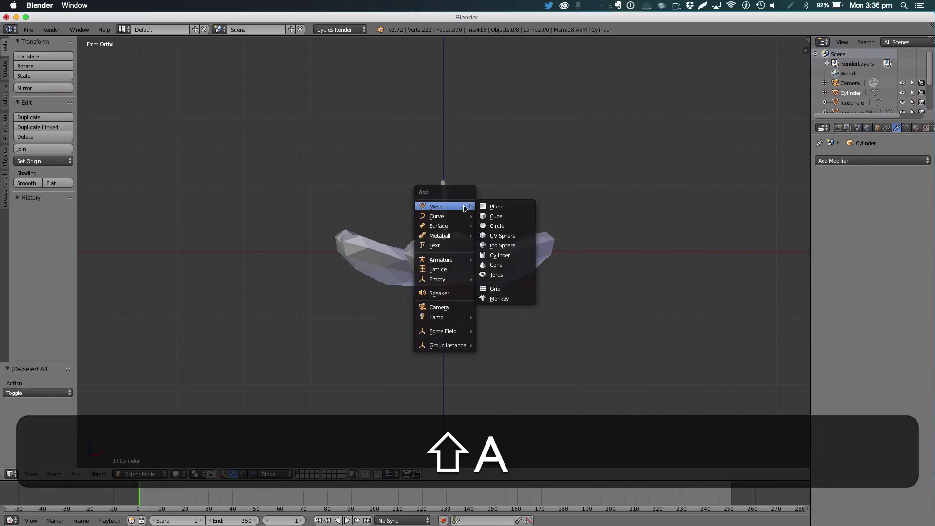
click(518, 249)
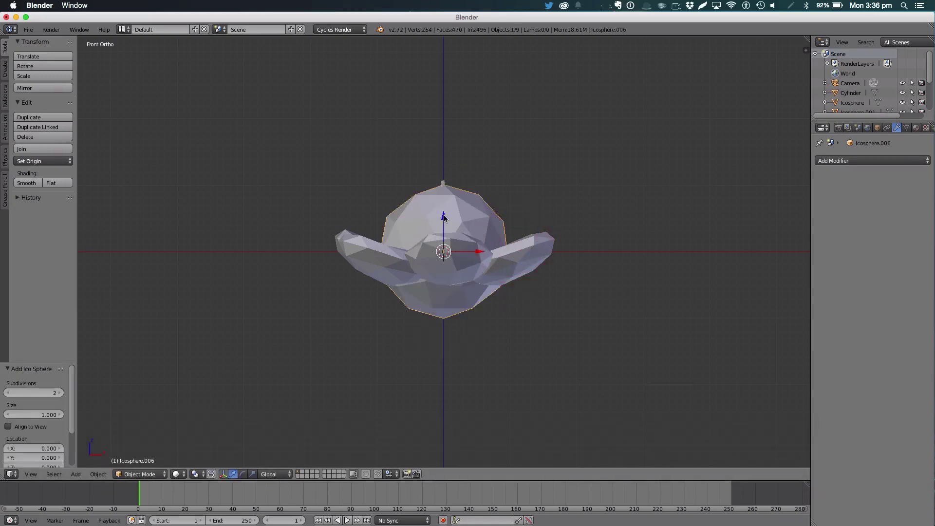
key(s)
click(443, 226)
Step: Move the icosphere onto the stem top, rescale it to about 0.425, and nudge it into place
key(g)
key(z)
click(450, 144)
key(s)
click(482, 156)
key(g)
click(504, 161)
middle_drag(643, 224, 492, 218)
key(shift)
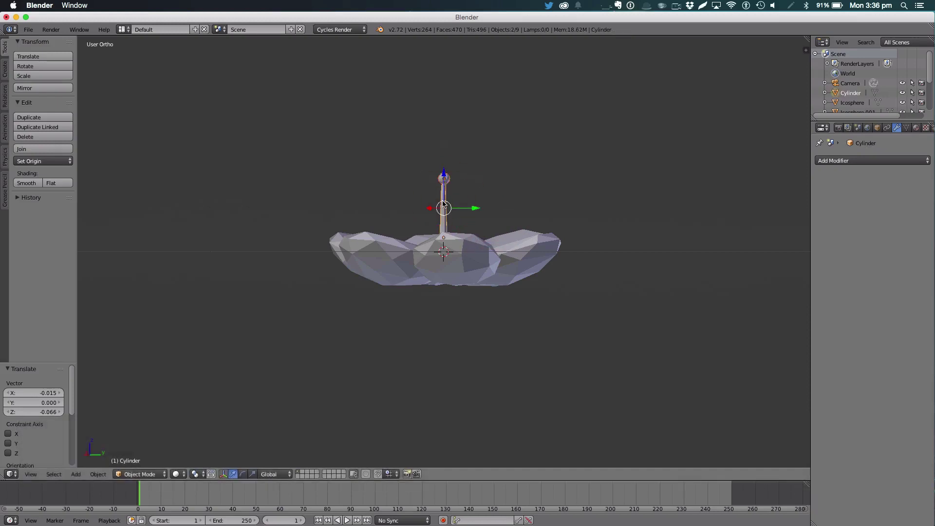
Step: Move the tipped stamen off the flower's centre in top view
key(KP_7)
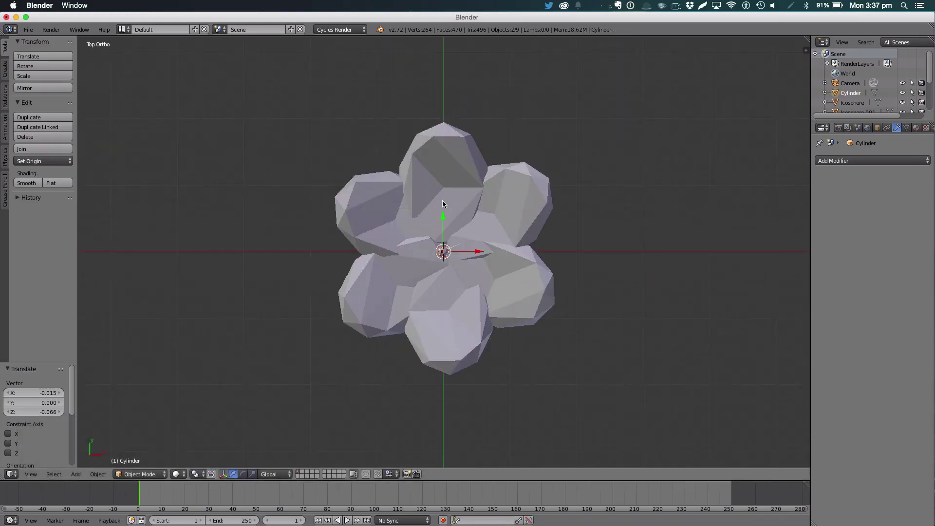
key(g)
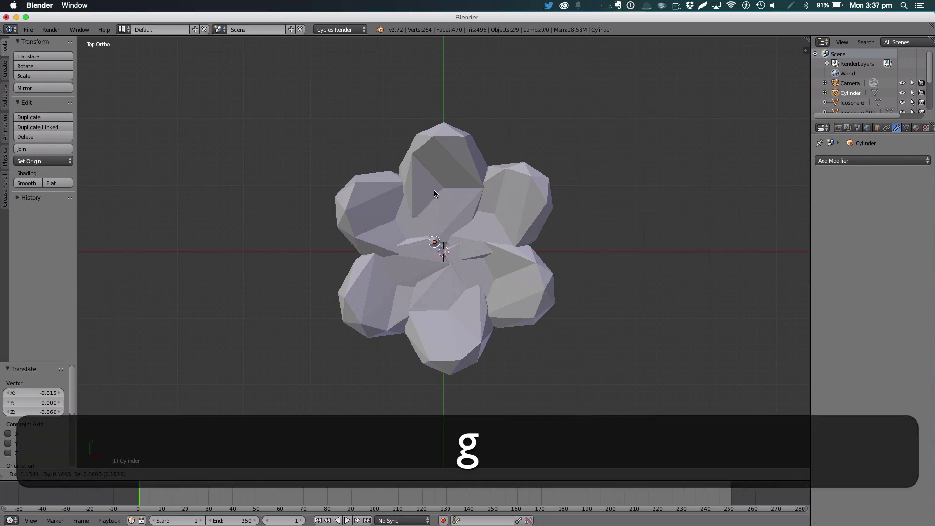
click(431, 191)
middle_drag(431, 191, 470, 177)
key(KP_7)
Step: Duplicate the stamen, place the copy beside it, and rotate it about Z
key(shift+d)
key(shift+g)
key(g)
click(537, 187)
key(KP_5)
key(KP_5)
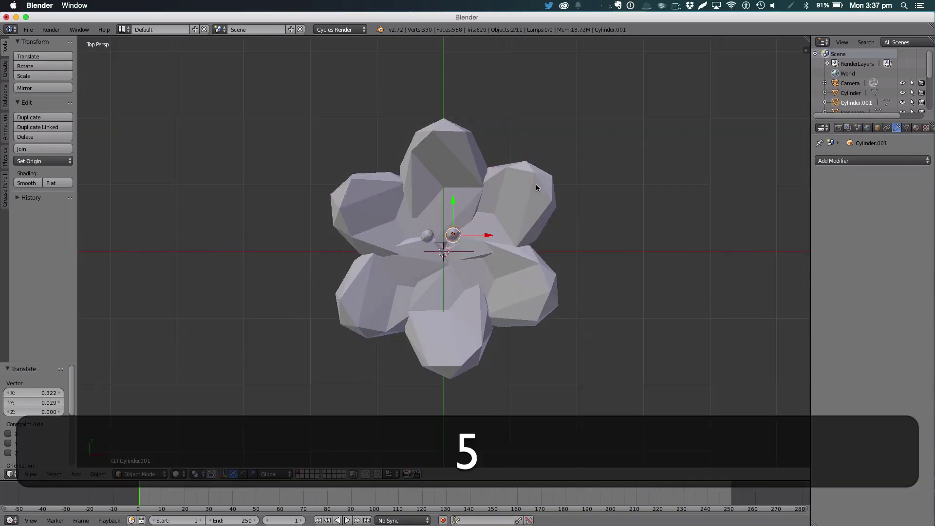
key(r)
key(z)
click(550, 280)
key(g)
click(550, 283)
Step: Add a third stamen copy around the centre, rotated about Z
key(shift+d)
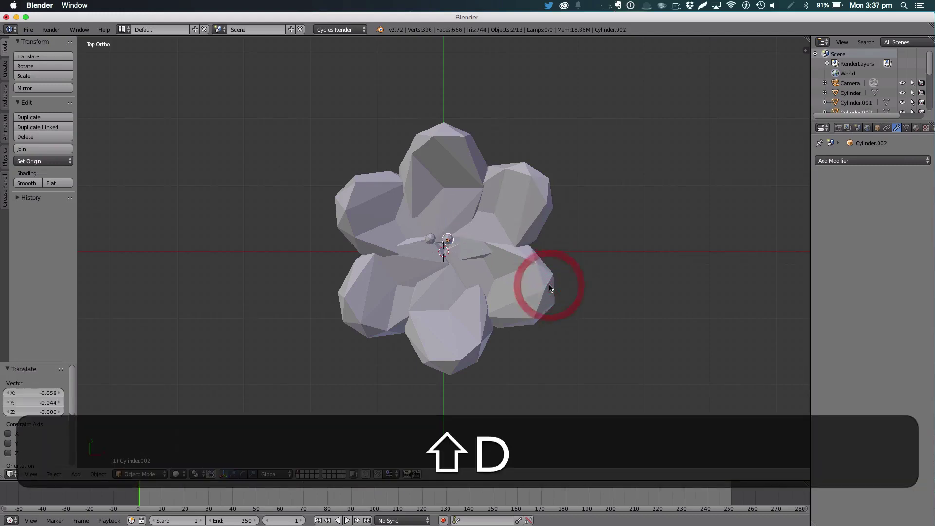
key(shift+g)
click(556, 302)
key(r)
key(z)
click(526, 326)
Step: Add a fourth stamen copy, rotated about Z and nudged into position
key(shift+d)
key(shift+g)
click(511, 328)
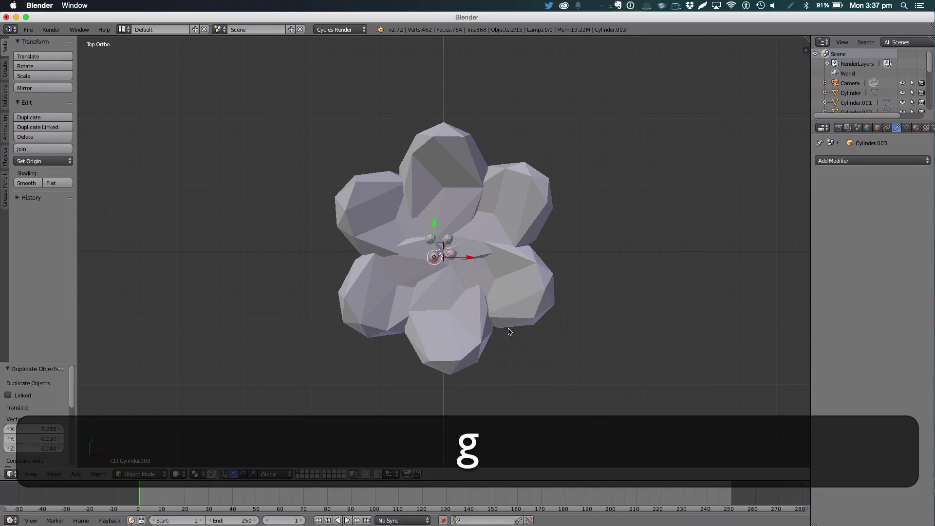
key(r)
key(z)
click(409, 315)
key(g)
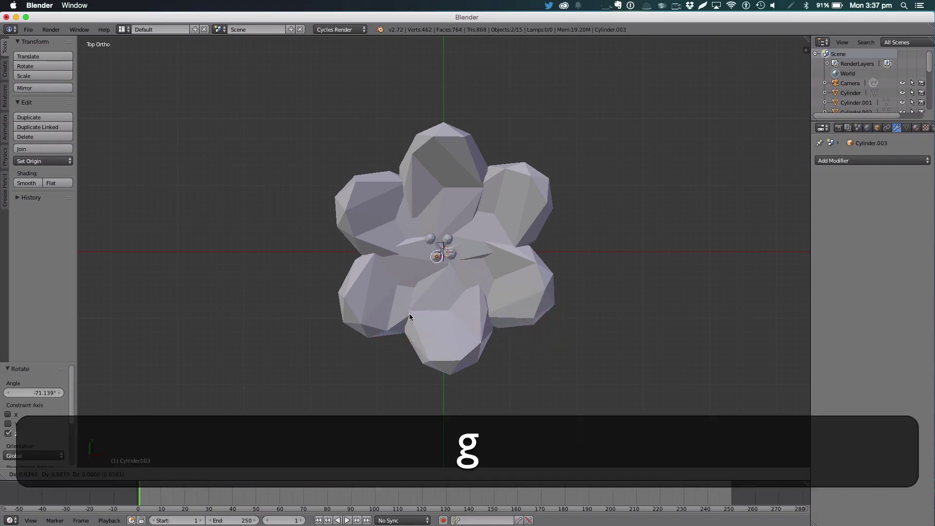
click(410, 314)
Step: Add a fifth stamen copy near the centre, rotated about Z
key(shift+g)
key(shift+d)
key(shift+g)
key(g)
click(399, 308)
key(r)
key(z)
click(383, 305)
middle_drag(382, 304, 587, 195)
Step: Rotate the stamens about Z so they fan out into a spread cluster
key(r)
click(399, 215)
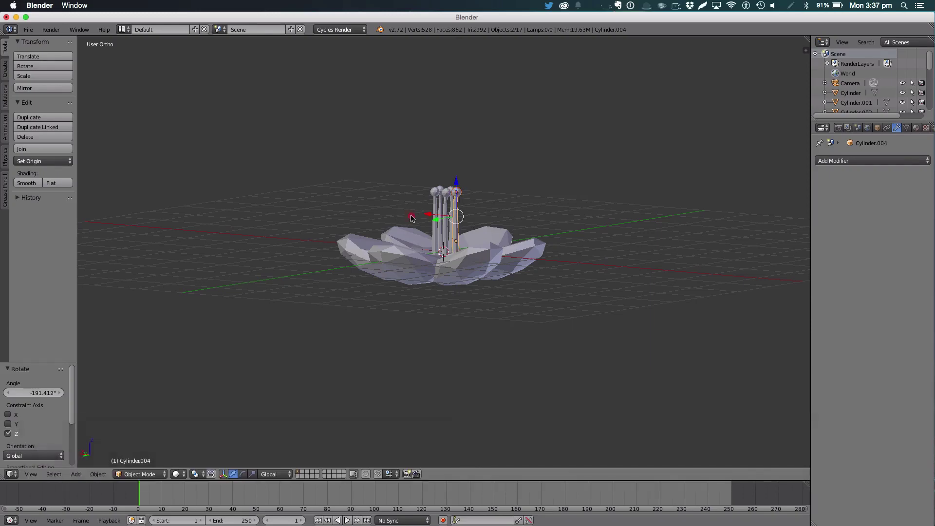
middle_drag(399, 215, 578, 242)
shift+click(437, 200)
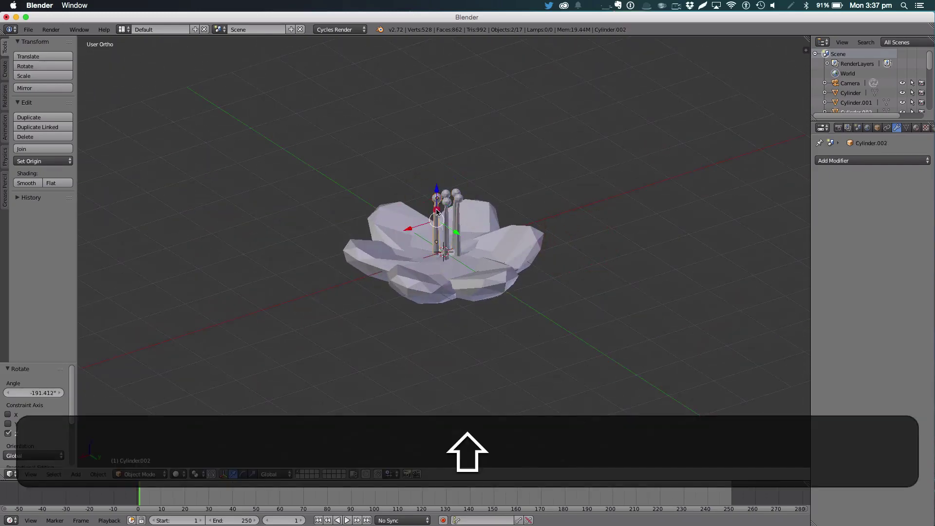
key(shift+r)
key(z)
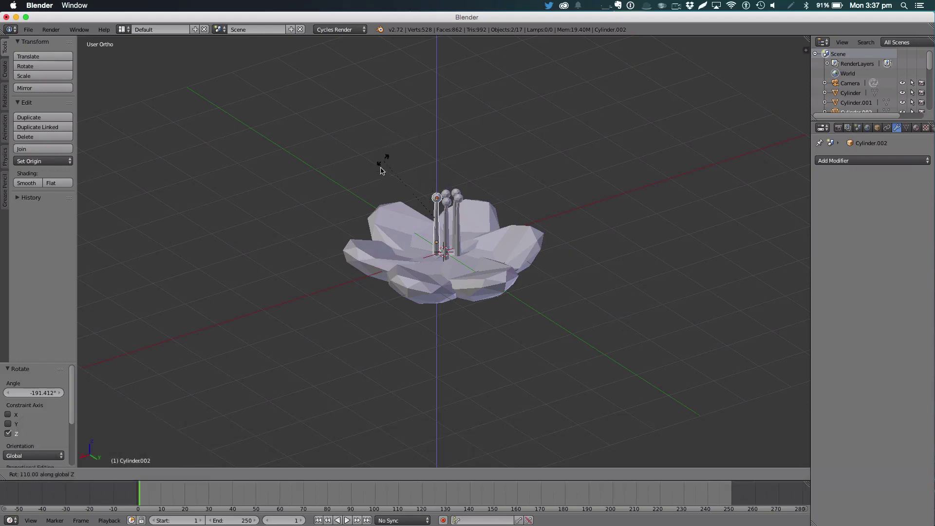
click(407, 192)
middle_drag(407, 192, 687, 137)
key(1)
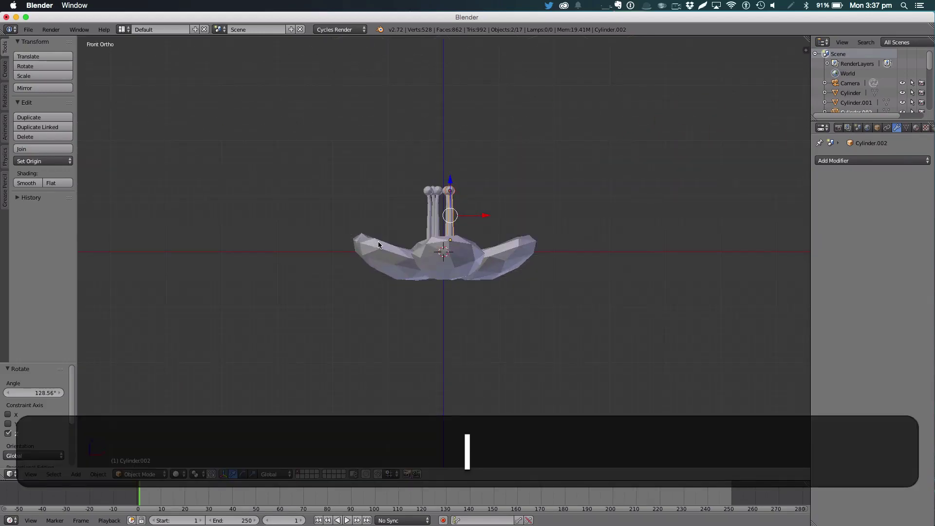
key(r)
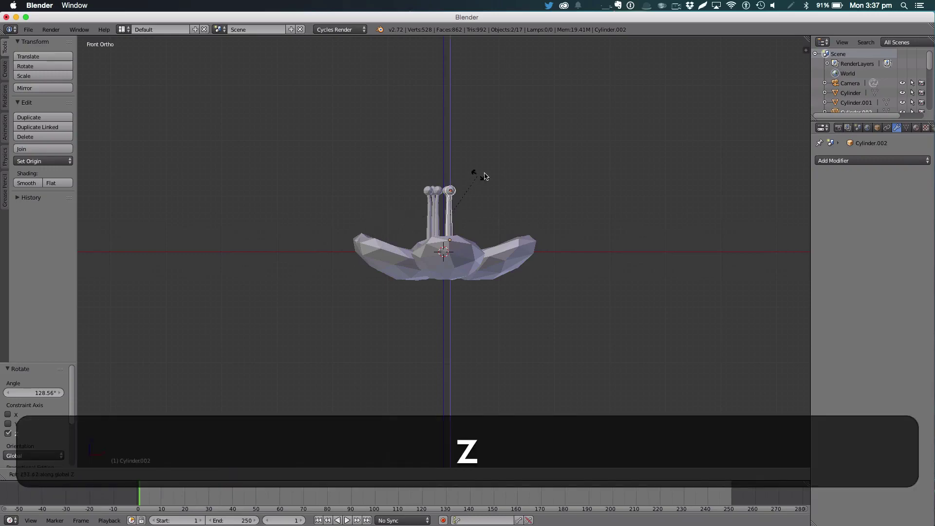
click(487, 175)
middle_drag(471, 205, 619, 202)
Step: Select all the stamens and their sphere tips
key(a)
key(c)
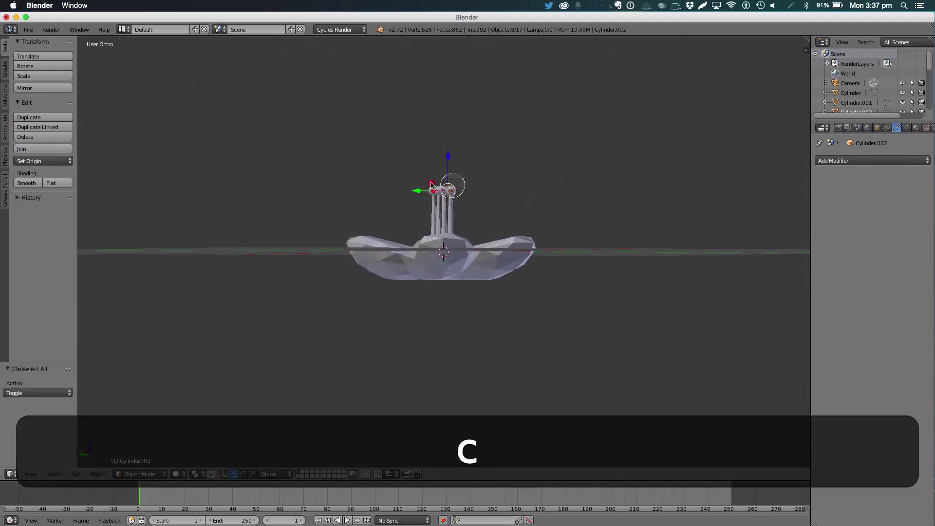
click(467, 206)
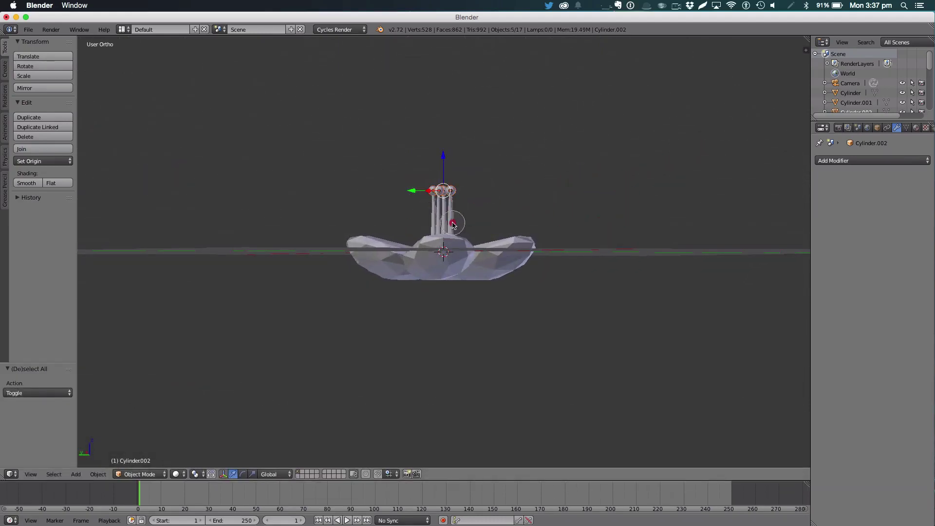
key(Escape)
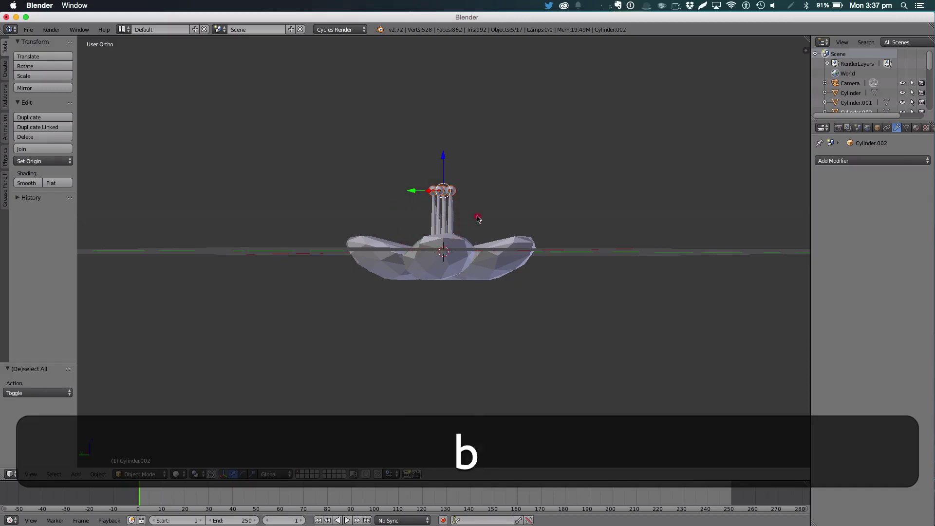
drag(477, 219, 368, 142)
middle_drag(439, 167, 619, 178)
key(1)
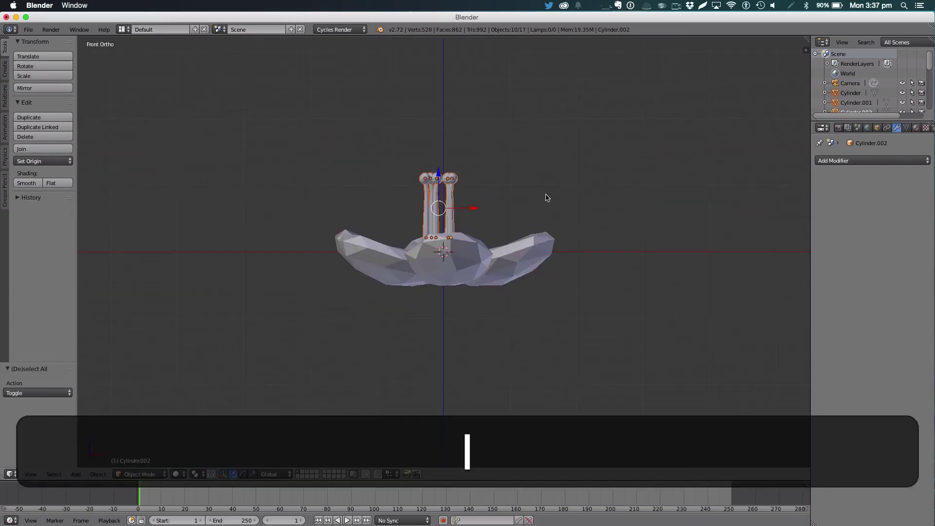
Step: Scale the stamen cluster to 0.809 and move it along X and Z onto the flower
key(s)
click(465, 174)
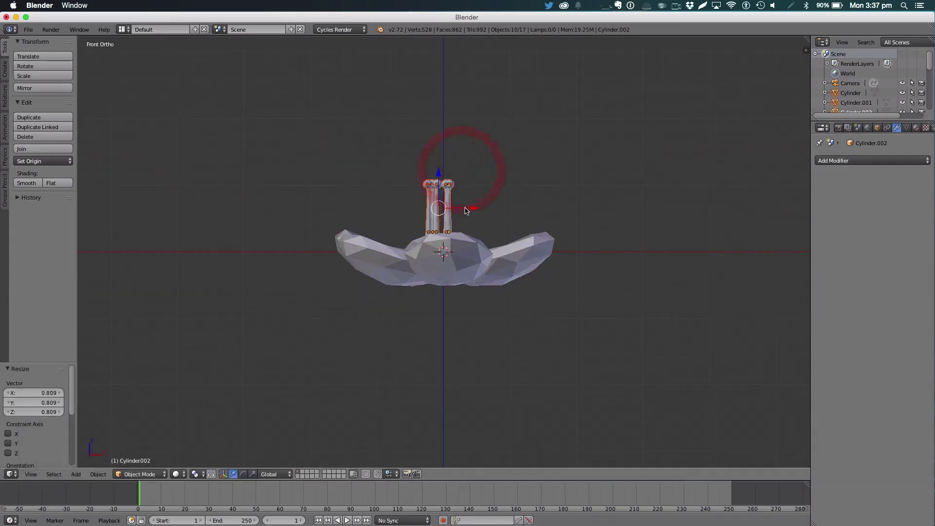
key(g)
key(x)
click(476, 208)
key(g)
key(z)
click(443, 171)
Step: Group the stamens and nudge the cluster 0.022 in X and -0.058 in Y
key(7)
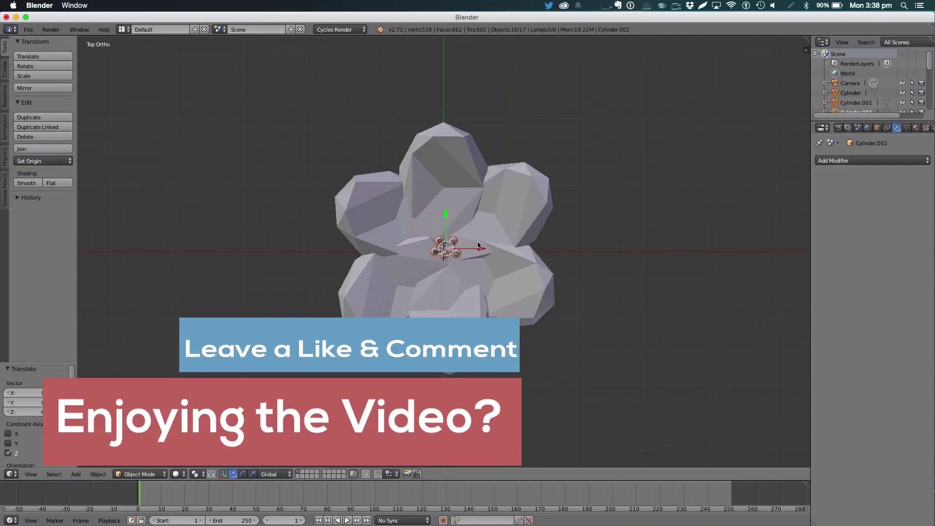
key(h)
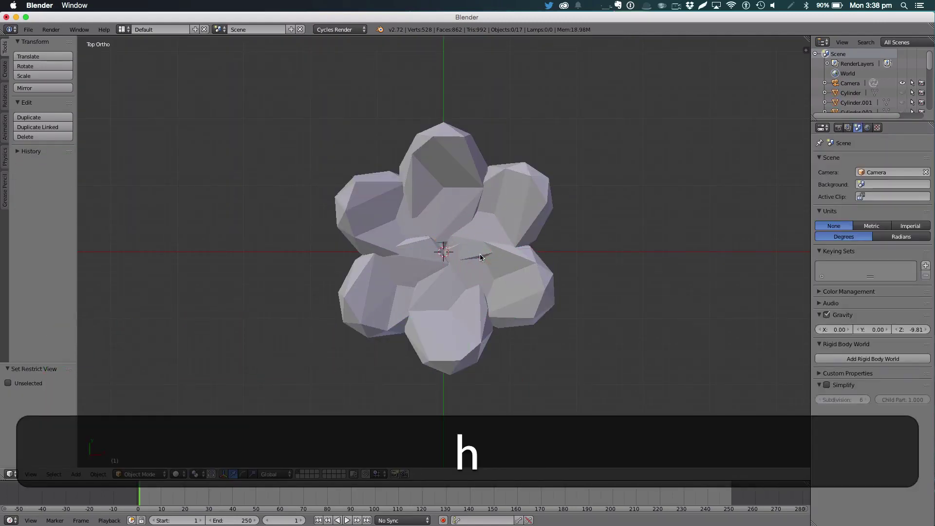
click(480, 254)
key(super+z)
key(super+g)
key(g)
click(480, 257)
middle_drag(480, 257, 490, 196)
key(a)
Step: Snap the 3D cursor to the world origin, then bring up Add > Mesh in front view
key(shift+s)
click(489, 194)
scroll(484, 191, up, 5)
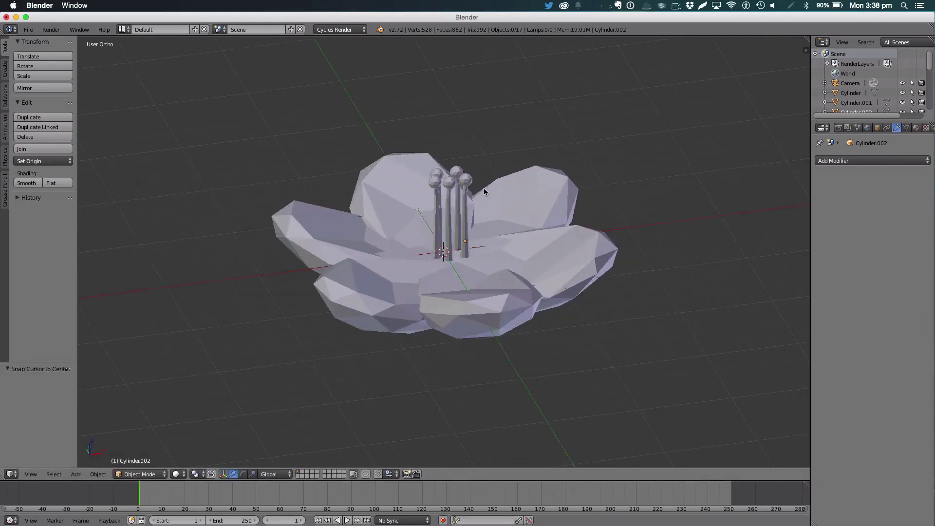
middle_drag(485, 189, 434, 184)
scroll(434, 185, down, 4)
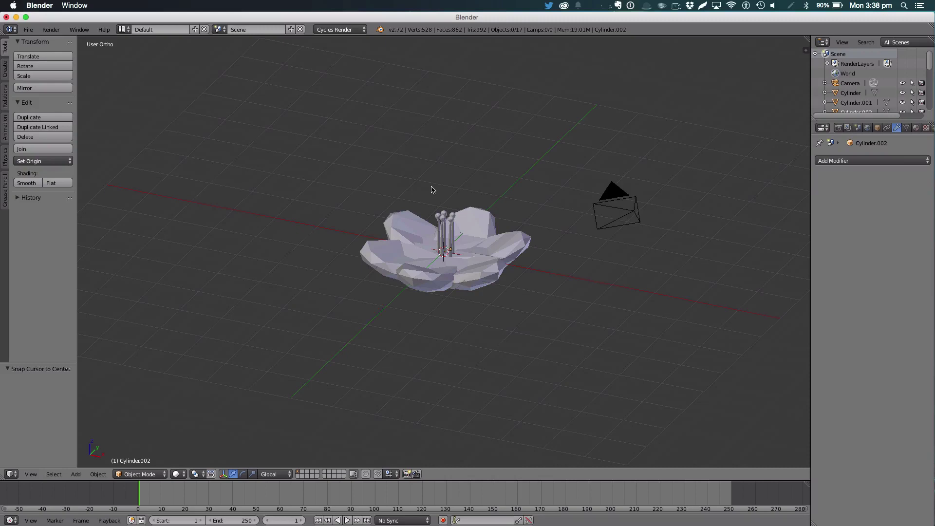
key(1)
key(shift+a)
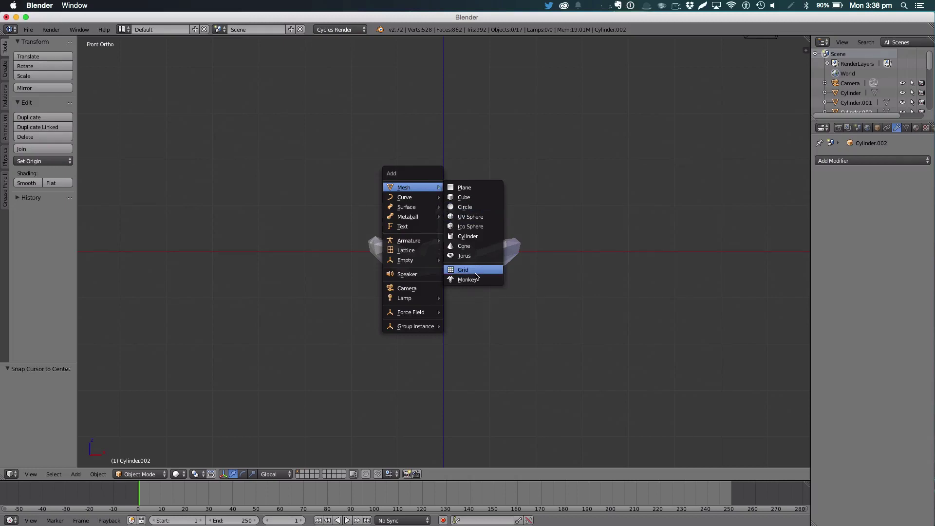
Step: Add a cylinder, narrow its width, and drop it below the flower as the stem
click(472, 236)
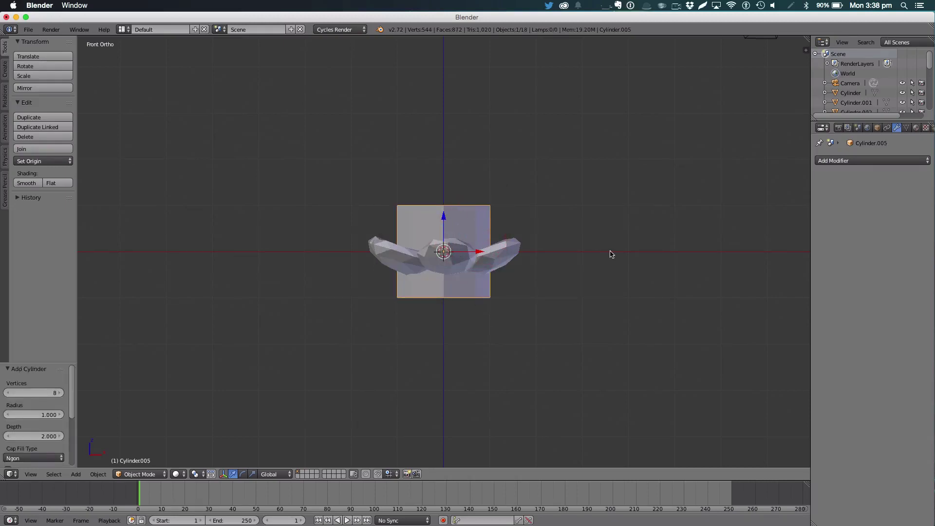
key(s)
key(shift+z)
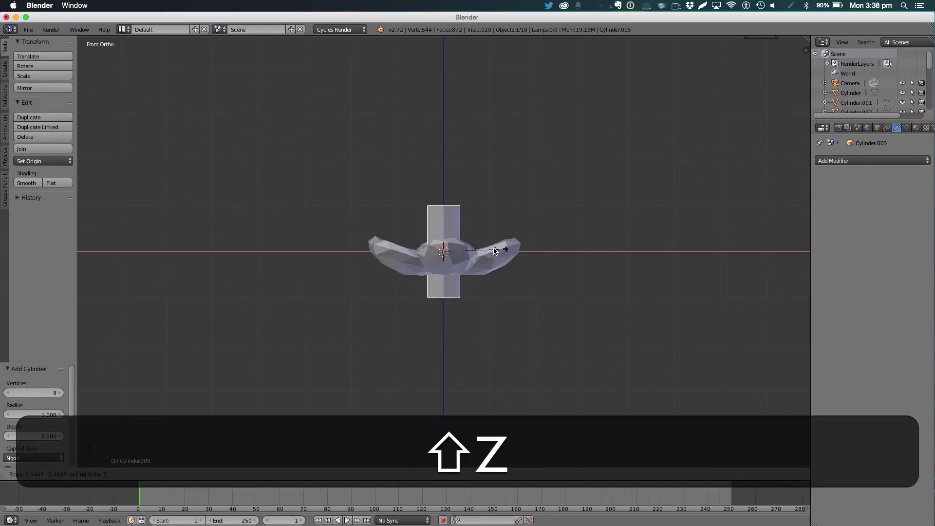
click(466, 247)
drag(444, 221, 450, 298)
Step: Loop-cut the stem cylinder with 5 edge loops in wireframe Edit Mode
key(Tab)
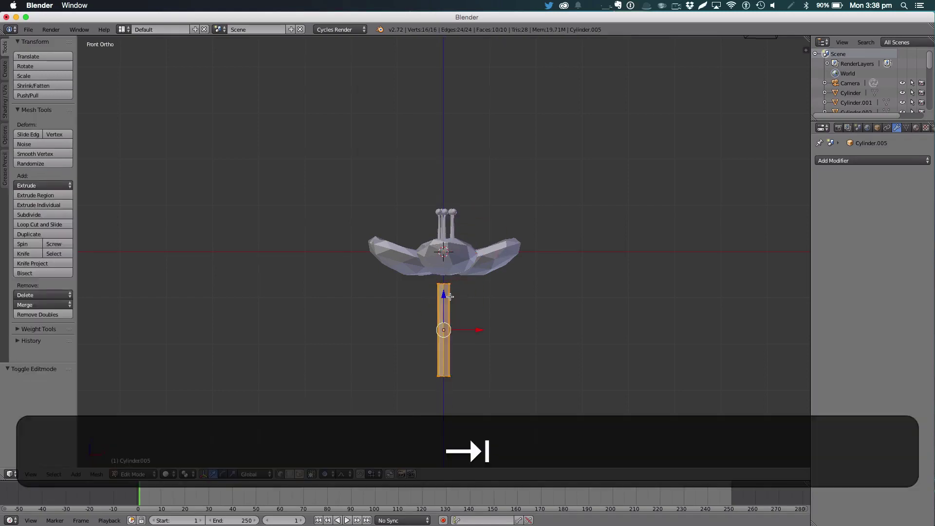
key(z)
key(a)
key(ctrl+r)
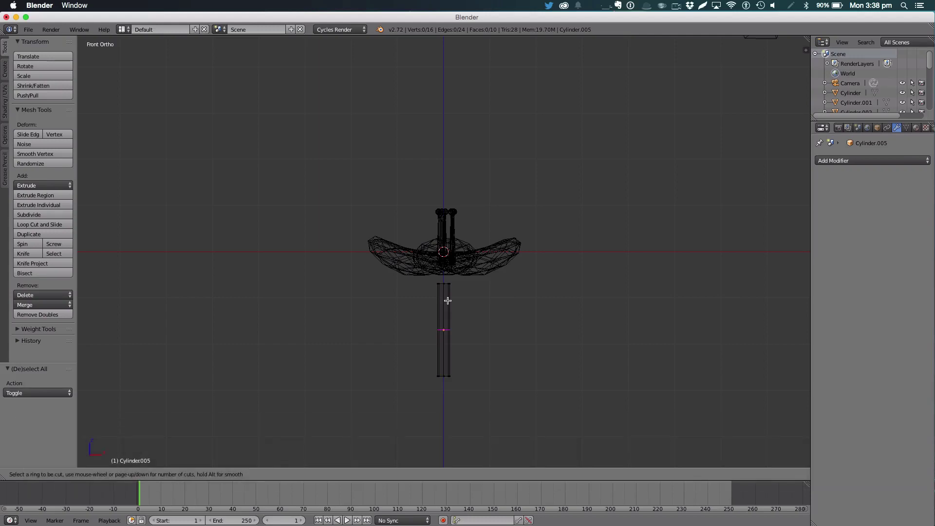
key(5)
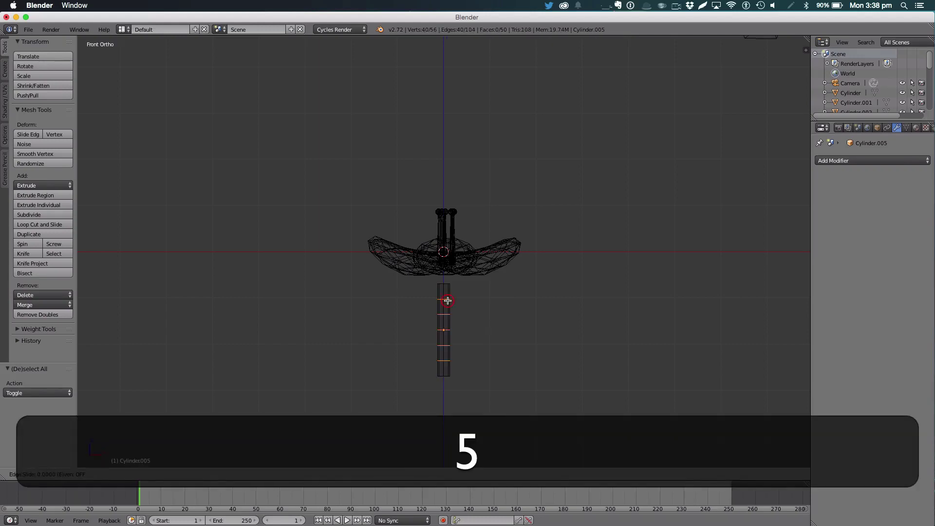
click(447, 301)
Step: Scale the 8 bottom vertices smaller so the stem tapers at its base
key(a)
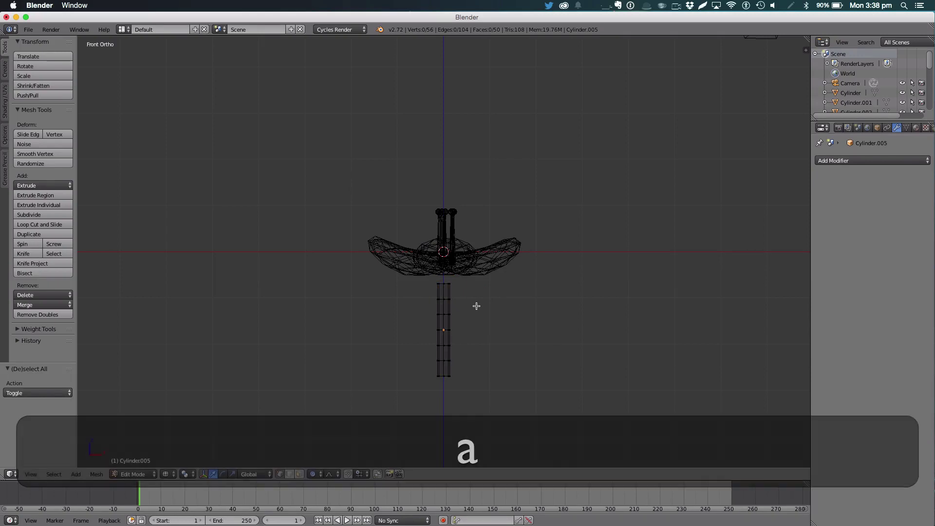
key(b)
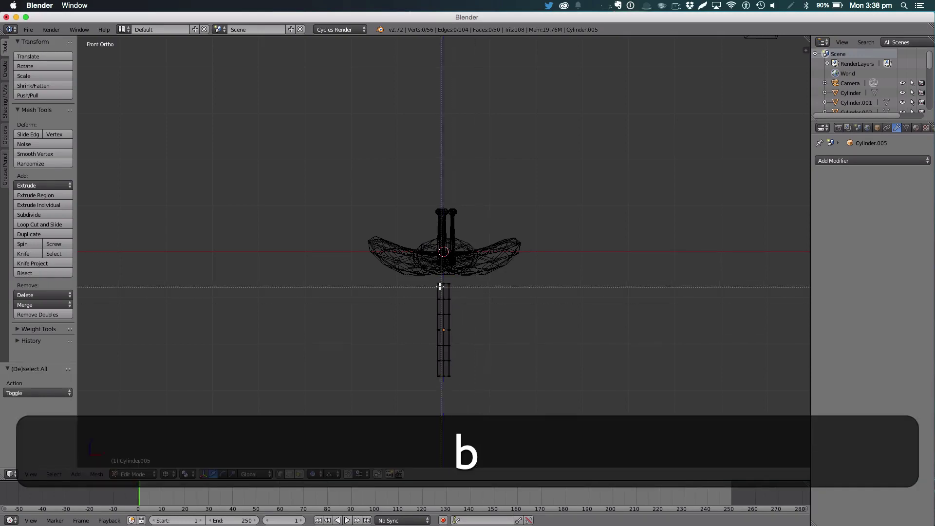
drag(422, 276, 464, 299)
key(a)
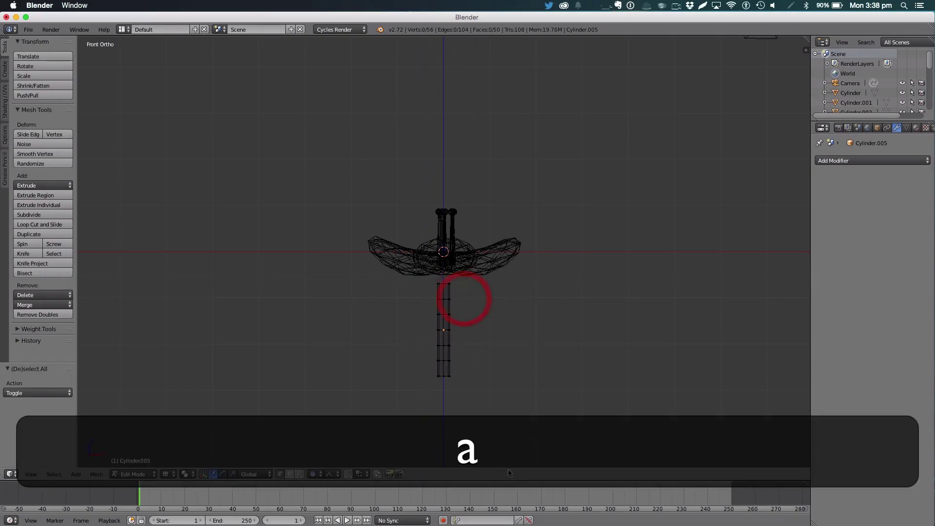
key(b)
drag(487, 381, 299, 376)
key(s)
click(473, 338)
key(a)
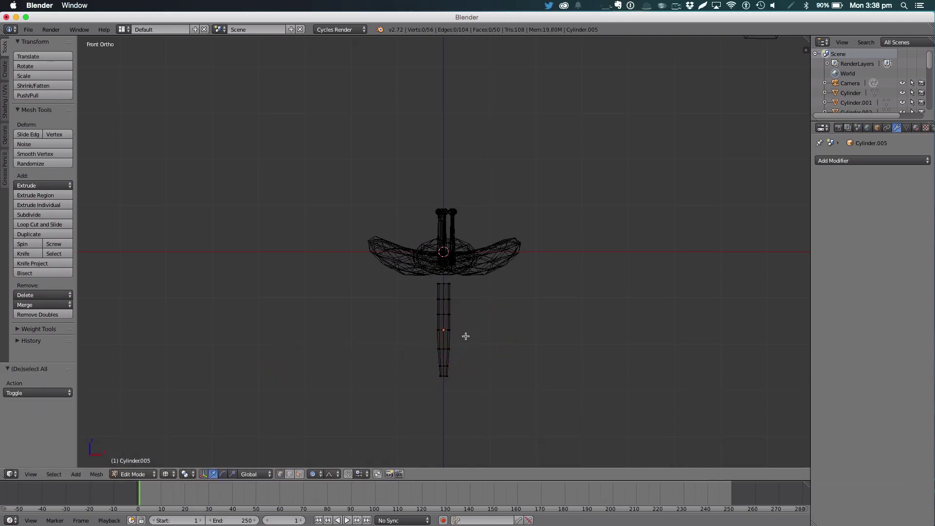
Step: Move the stem's middle ring sideways with soft falloff to bend it
key(b)
drag(471, 341, 407, 323)
key(g)
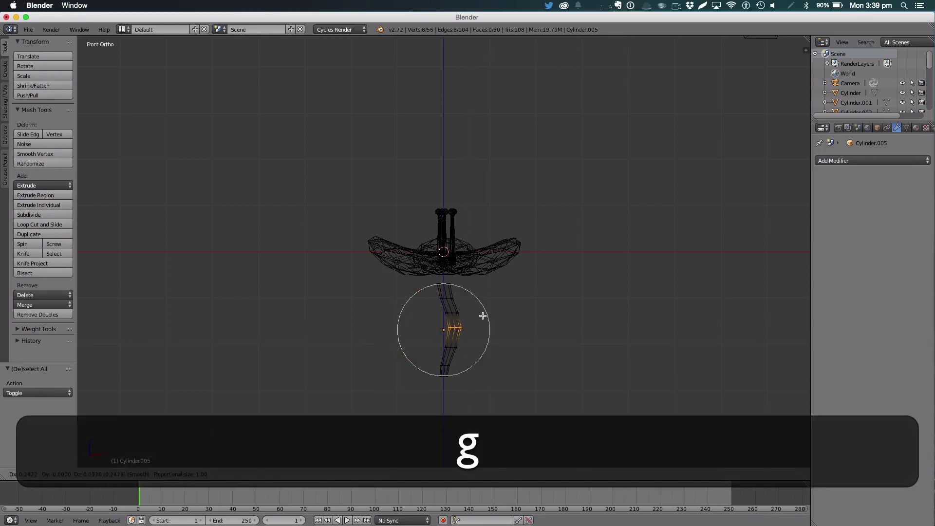
click(482, 315)
key(a)
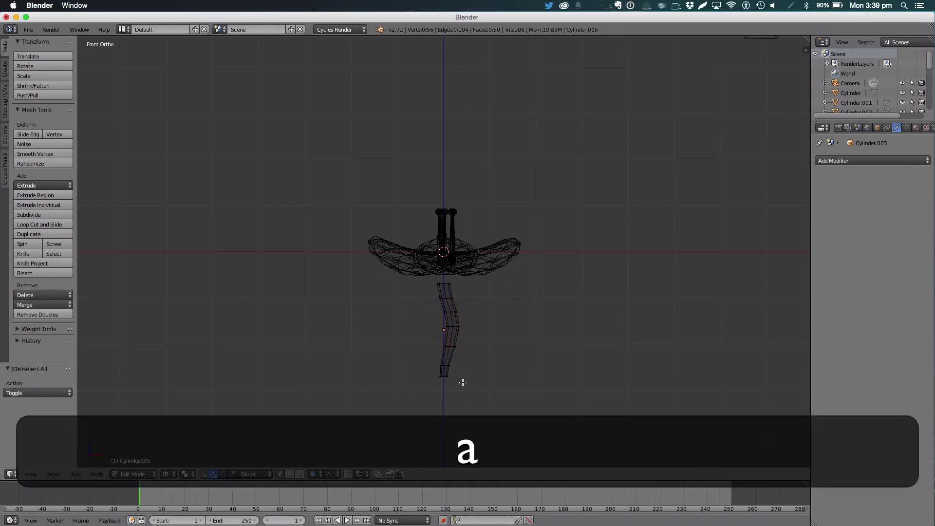
Step: Shift the bottom ring and shrink it to about half for a narrow tip
key(b)
drag(463, 383, 430, 372)
key(g)
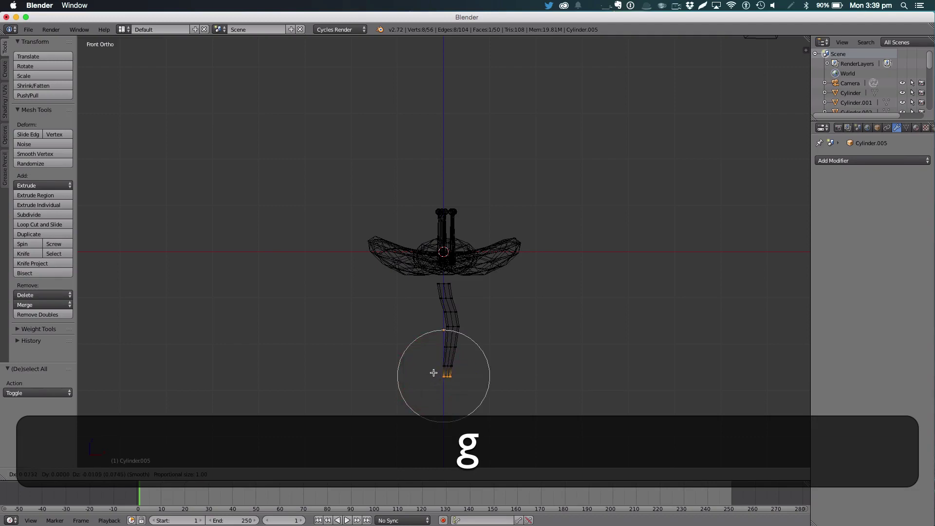
click(434, 372)
key(s)
click(470, 371)
key(a)
Step: Widen the stem's top ring by 1.330 and check it in solid shading
key(b)
drag(427, 276, 460, 284)
key(s)
click(478, 289)
key(Tab)
key(z)
mouse_move(484, 328)
middle_down()
mouse_move(516, 334)
mouse_move(632, 318)
mouse_move(668, 252)
mouse_move(483, 318)
middle_up()
Step: Extend the stem's base 0.253 lower with soft falloff in front view
key(Tab)
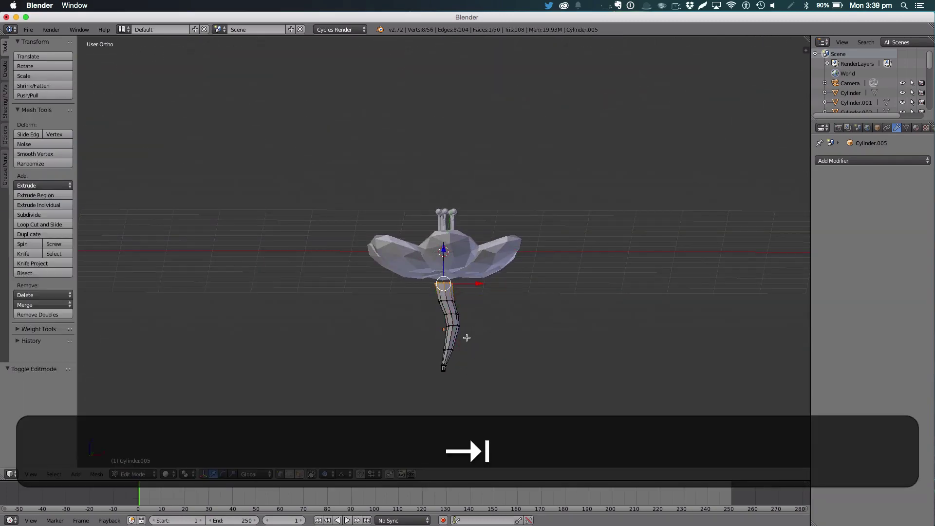
key(1)
key(z)
key(a)
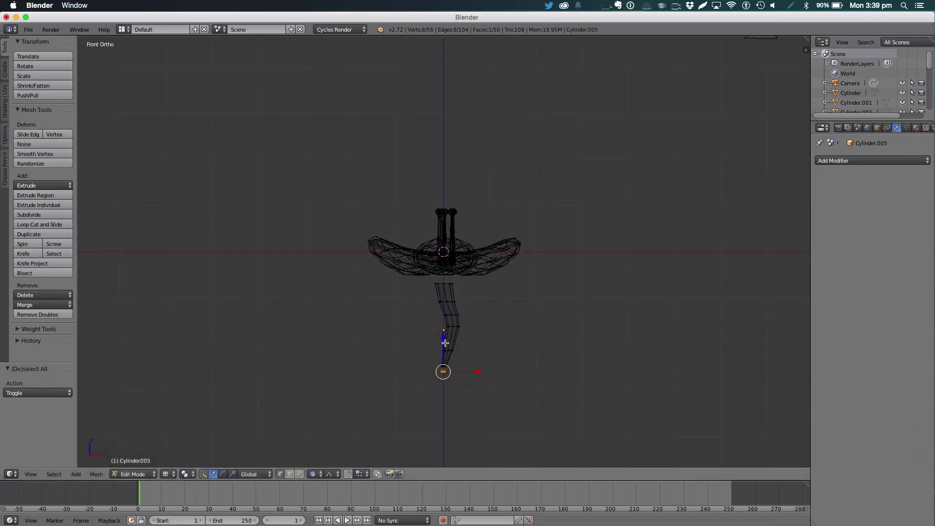
key(g)
click(440, 351)
key(Tab)
Step: Raise the stem slightly toward the flower head in solid shading
key(z)
drag(442, 289, 442, 274)
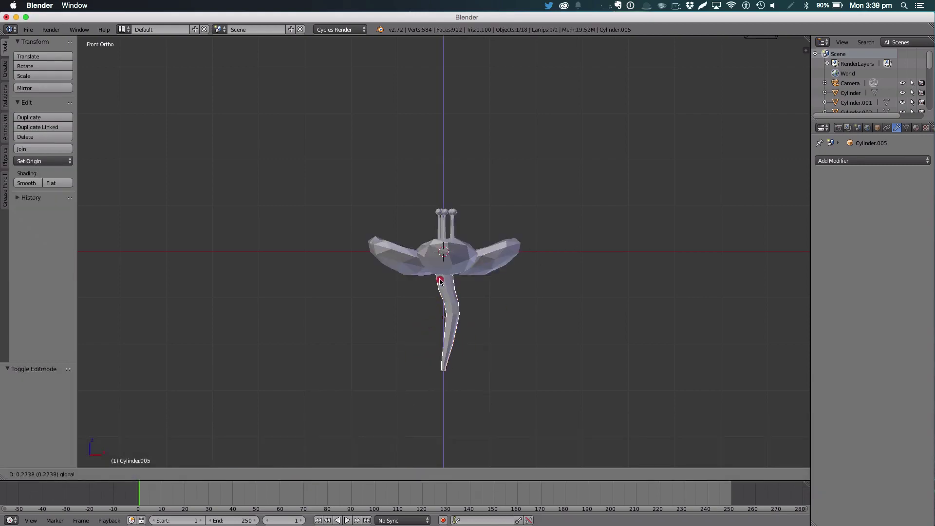
middle_drag(477, 292, 647, 284)
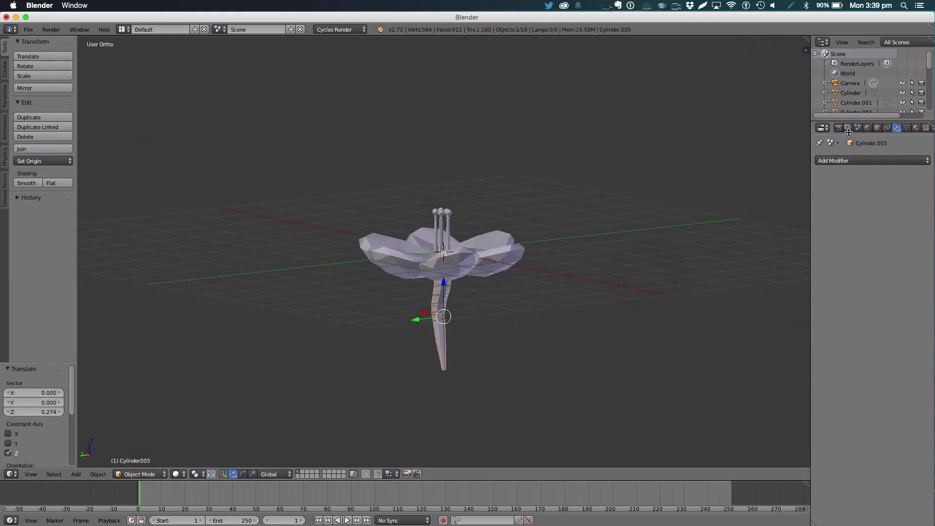
Step: Add a Decimate modifier at ratio 0.3211 and lift the stem to 0.228 in Z
click(835, 160)
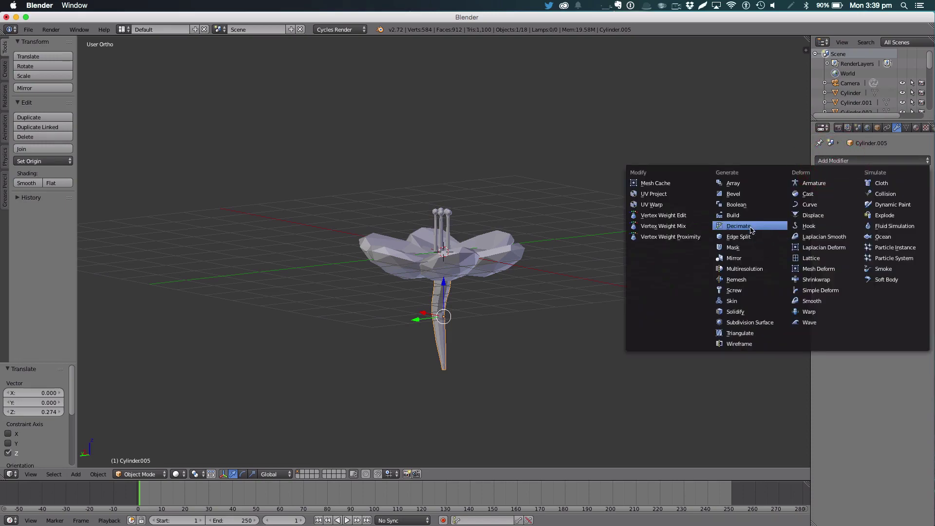
click(752, 225)
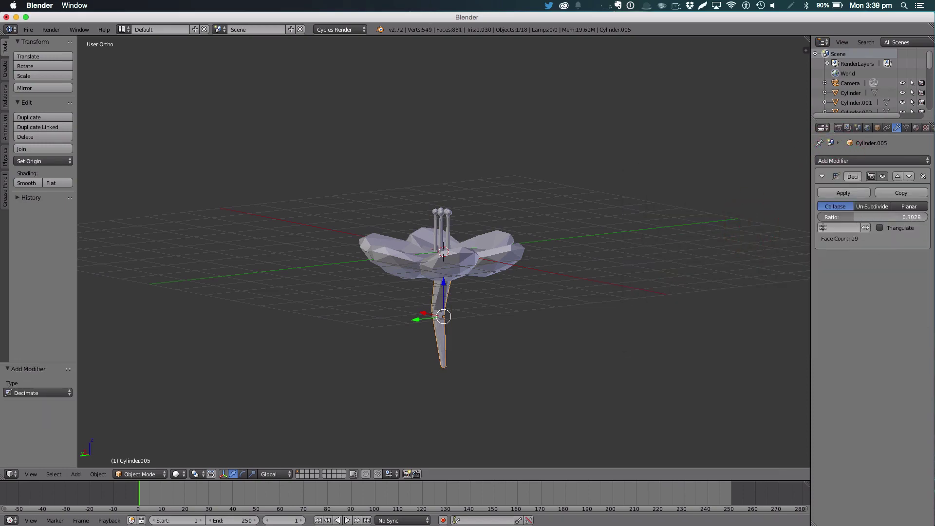
drag(877, 217, 892, 218)
middle_drag(714, 315, 141, 305)
drag(441, 293, 443, 276)
middle_drag(442, 280, 584, 284)
scroll(593, 290, down, 3)
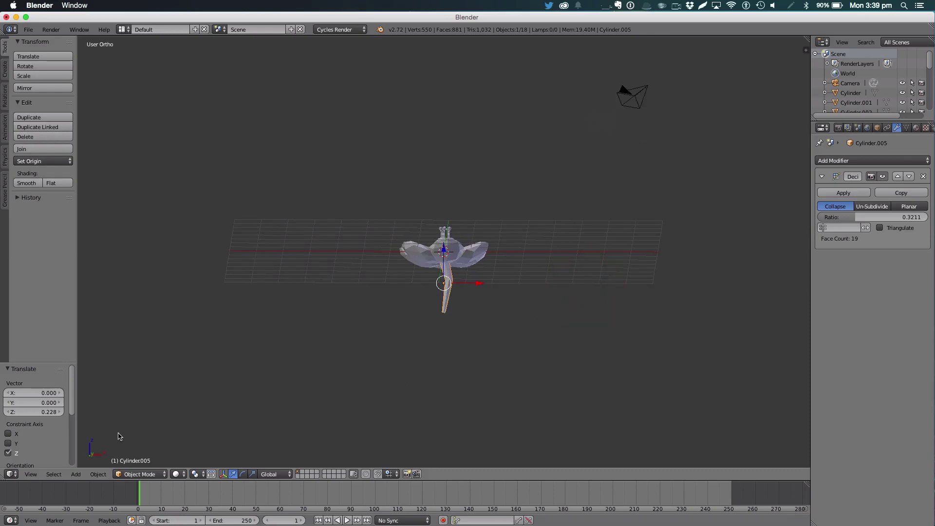
Step: In front wireframe view, shift the stem's top vertices left and lower vertices up-left
key(KP_1)
key(Tab)
key(z)
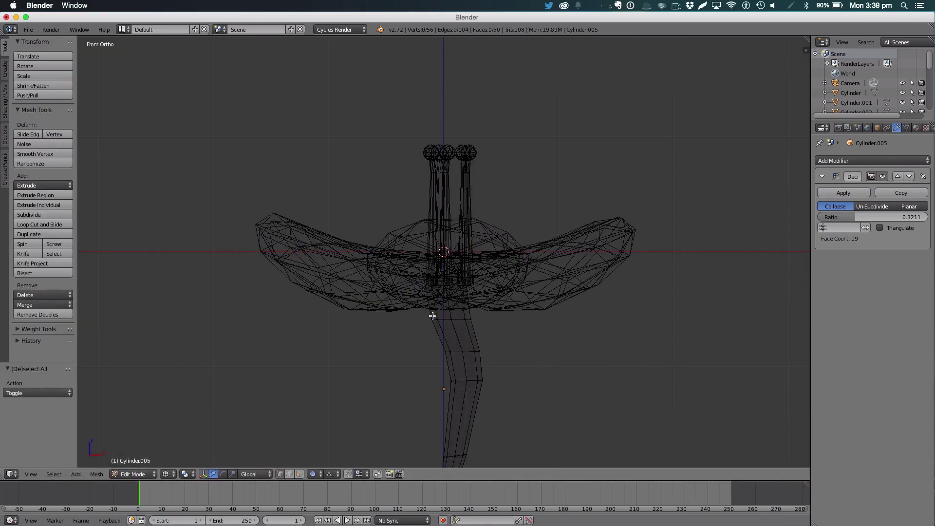
key(b)
drag(428, 309, 497, 328)
key(g)
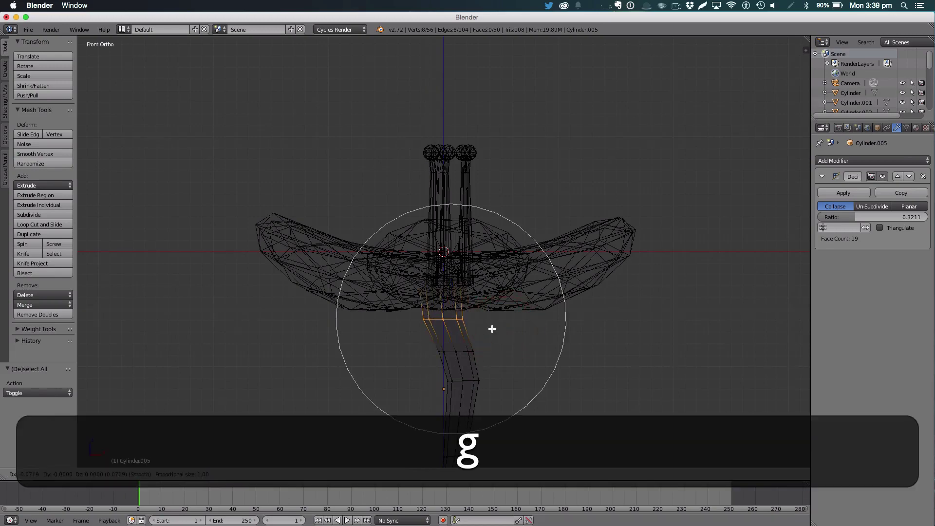
click(494, 342)
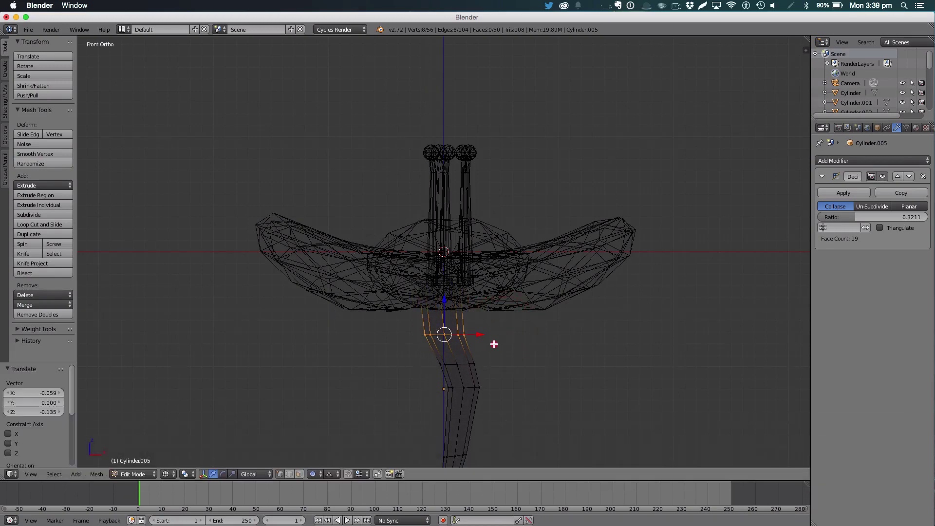
scroll(496, 342, down, 4)
key(a)
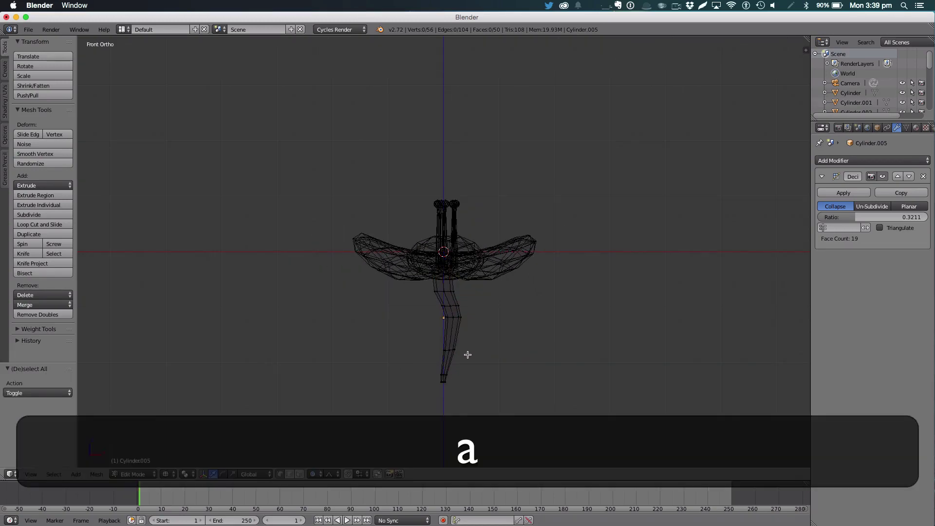
key(b)
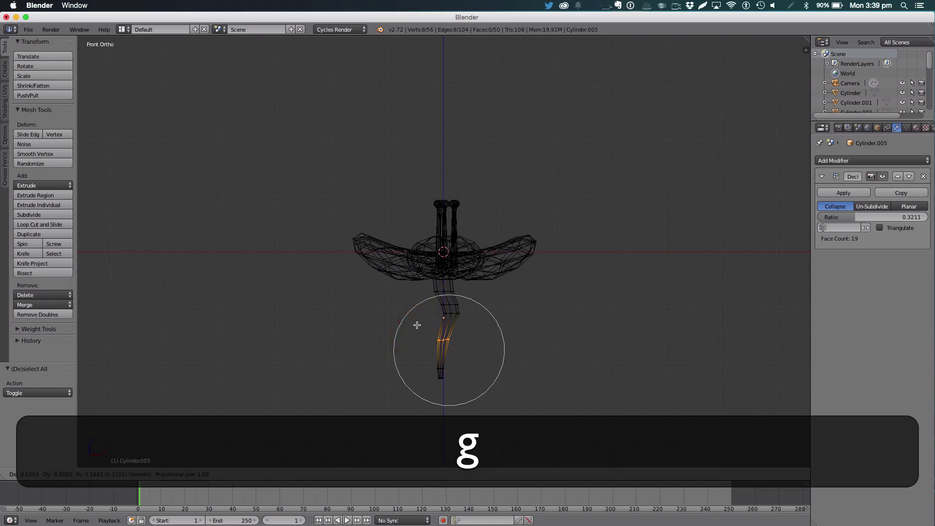
click(411, 321)
Step: Raise the whole stem 0.106 along Z so it sits beneath the flower head
key(Tab)
key(z)
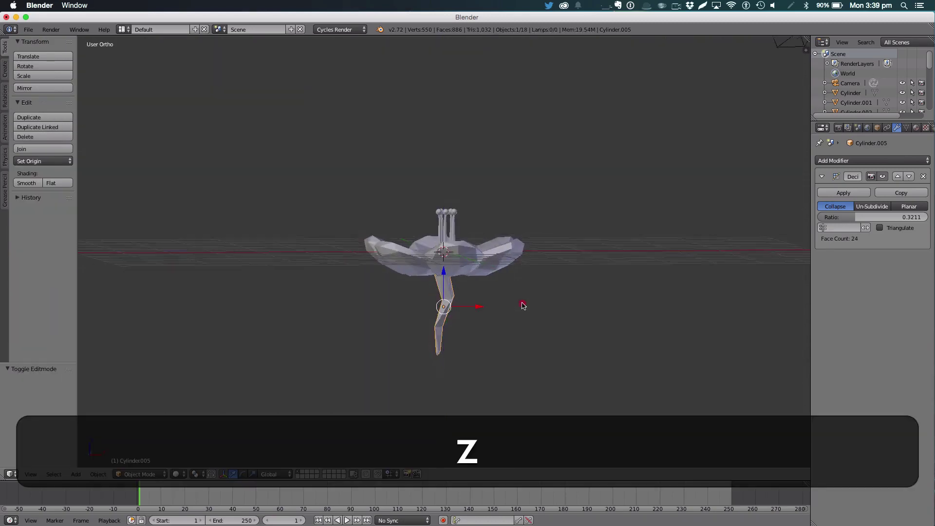
mouse_move(529, 307)
middle_down()
mouse_move(600, 305)
mouse_move(617, 316)
mouse_move(541, 273)
mouse_move(468, 287)
mouse_move(649, 309)
mouse_move(622, 336)
mouse_move(525, 353)
mouse_move(444, 245)
mouse_move(568, 242)
mouse_move(572, 312)
mouse_move(498, 326)
middle_up()
key(g)
key(z)
click(450, 267)
key(a)
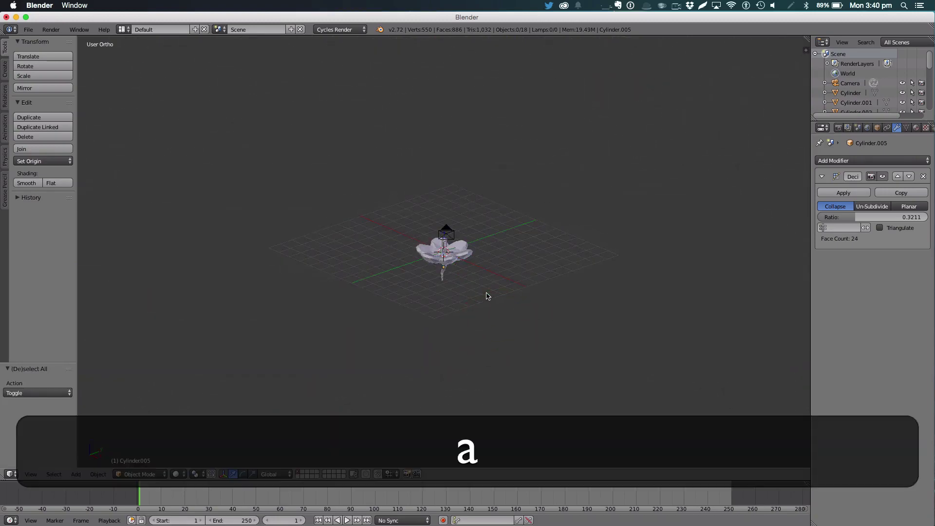
scroll(498, 291, up, 2)
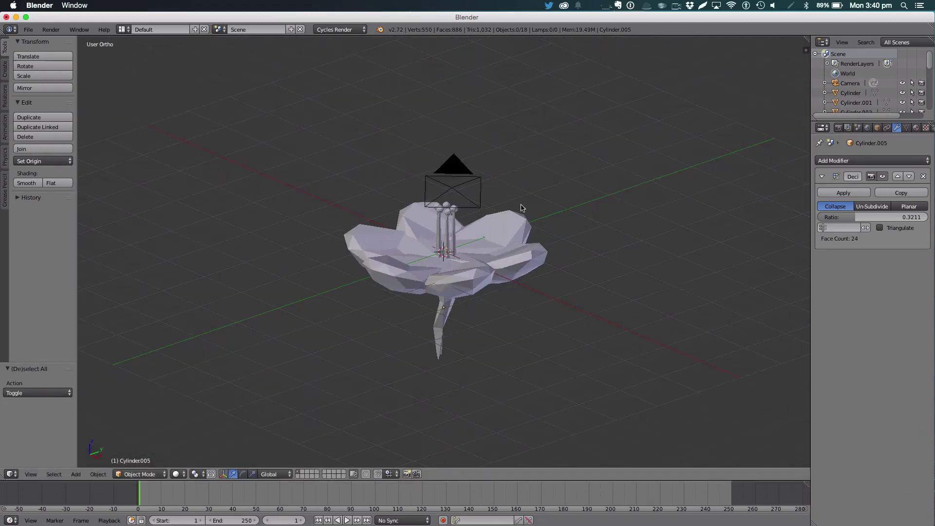
middle_drag(529, 205, 620, 213)
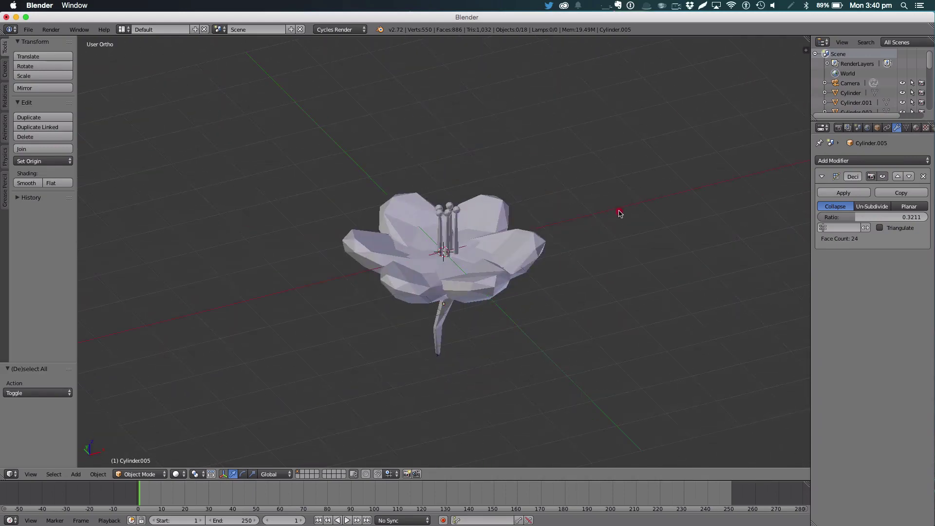
click(676, 6)
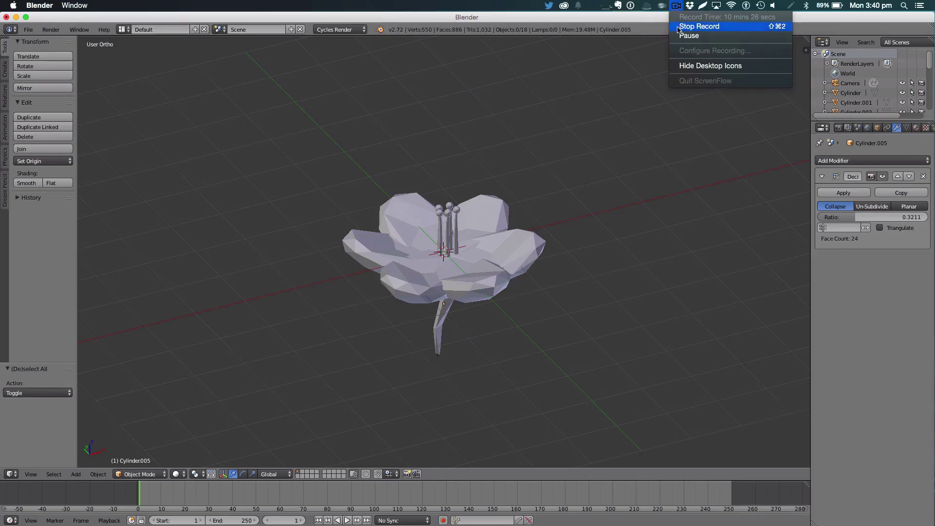